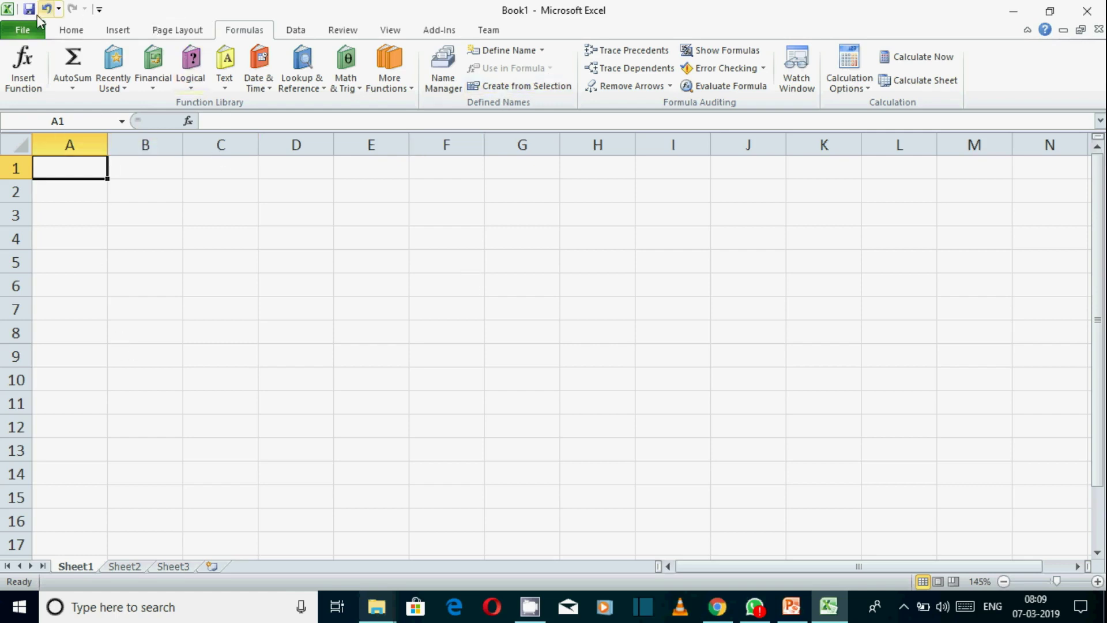
Start inserting the recently used SUM function into cell A1.
double_click(247, 31)
left_click(249, 32)
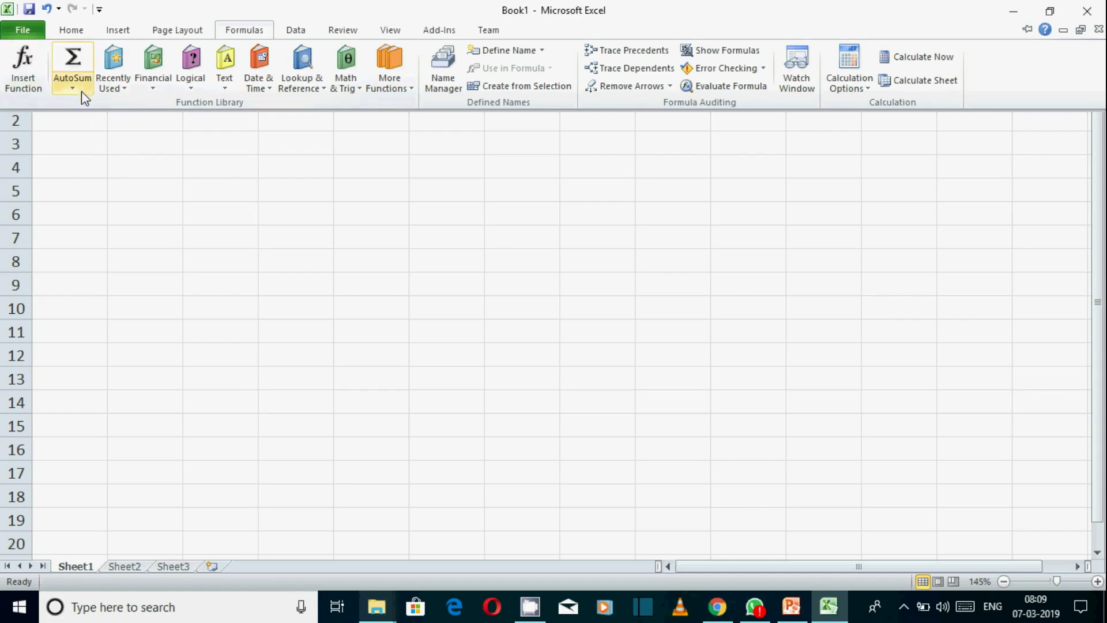
left_click(120, 89)
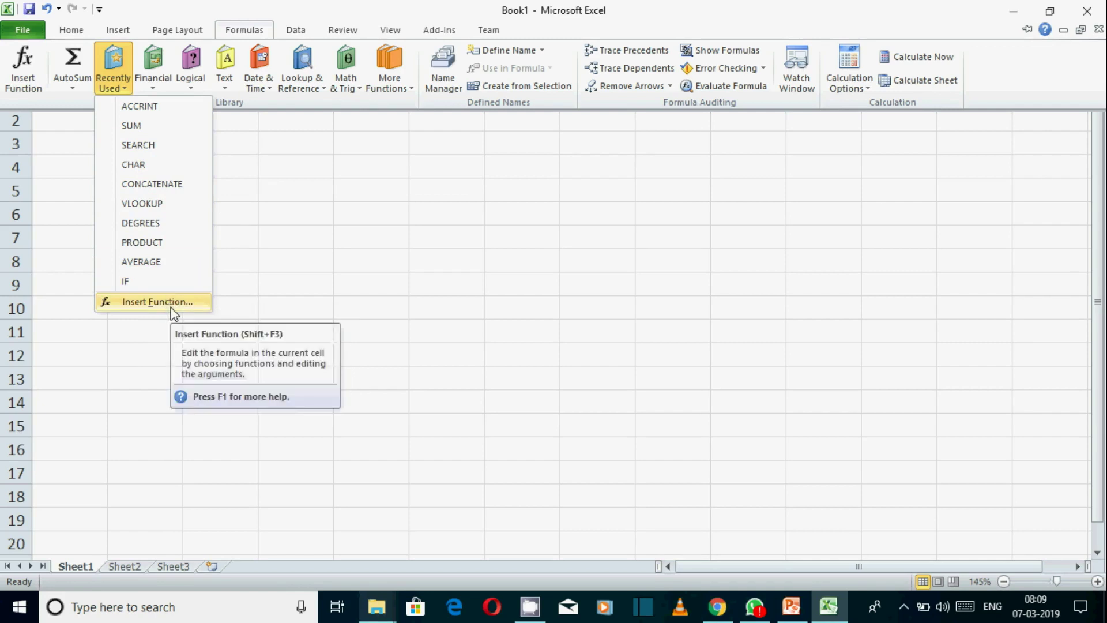
left_click(137, 126)
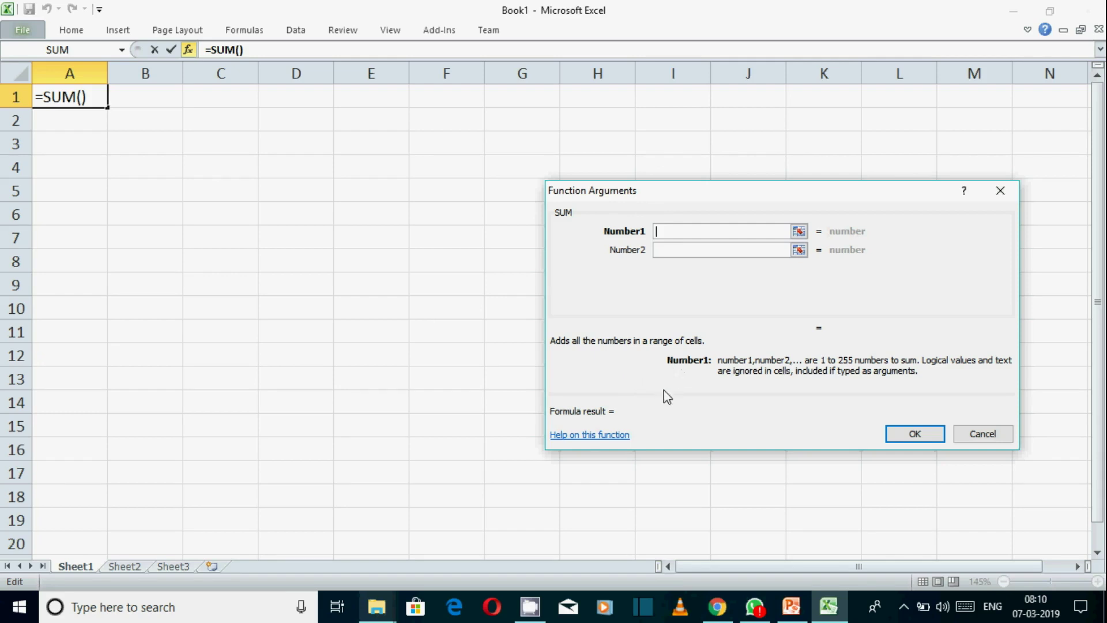
Read the help article on the SUM function, covering its syntax, remarks and example formulas, and close it.
left_click(601, 441)
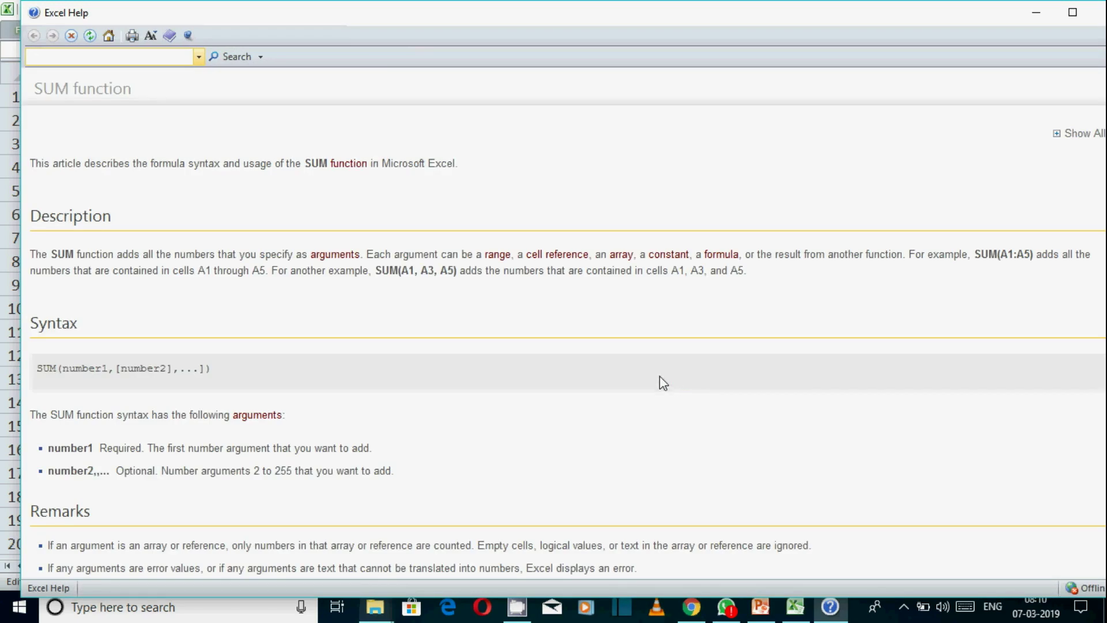
scroll(635, 371, "down", 4)
scroll(625, 375, "up", 3)
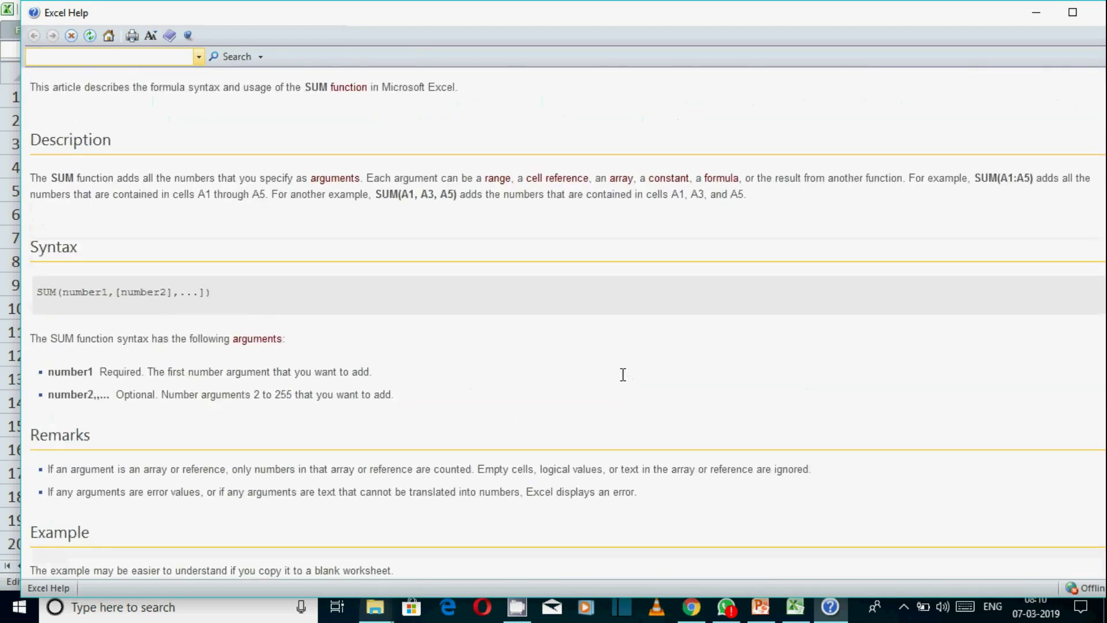
scroll(623, 375, "down", 7)
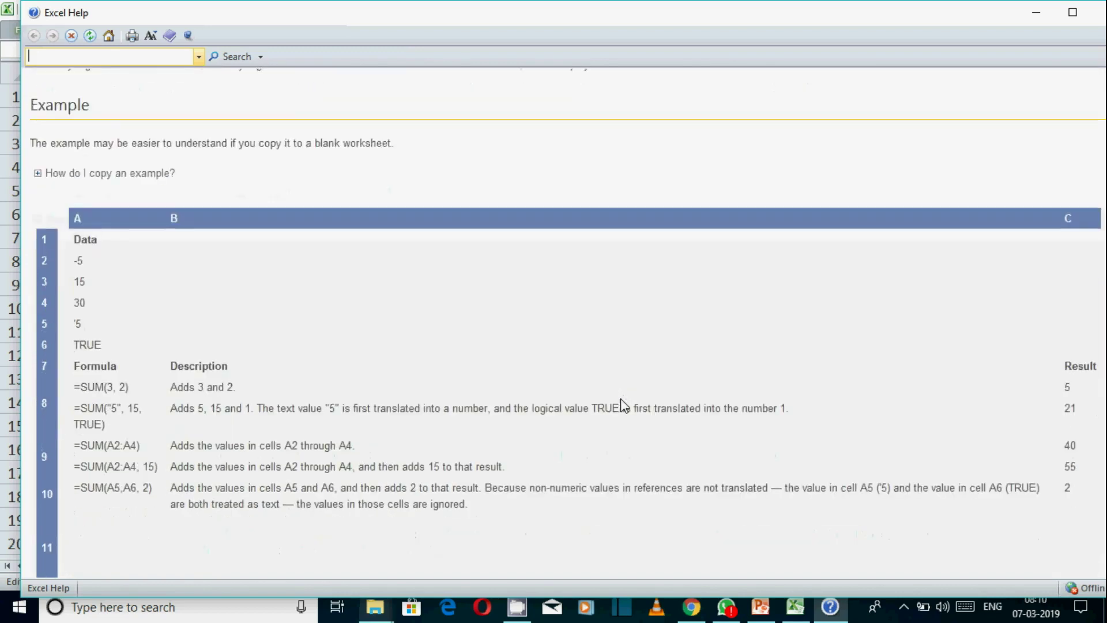
scroll(622, 404, "down", 2)
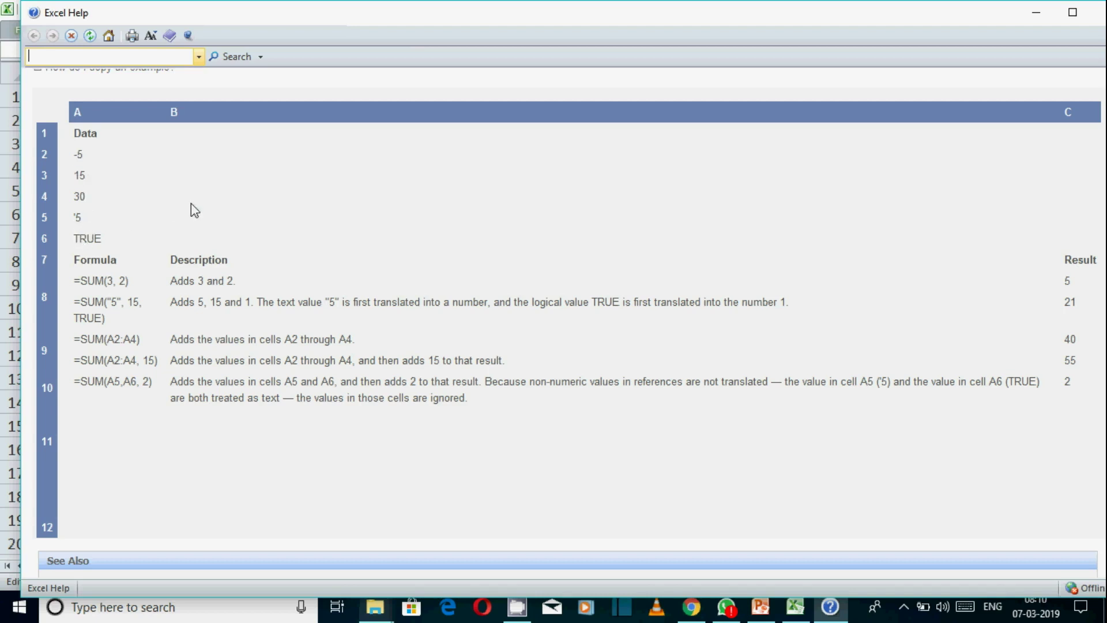
scroll(202, 207, "up", 3)
scroll(231, 253, "down", 1)
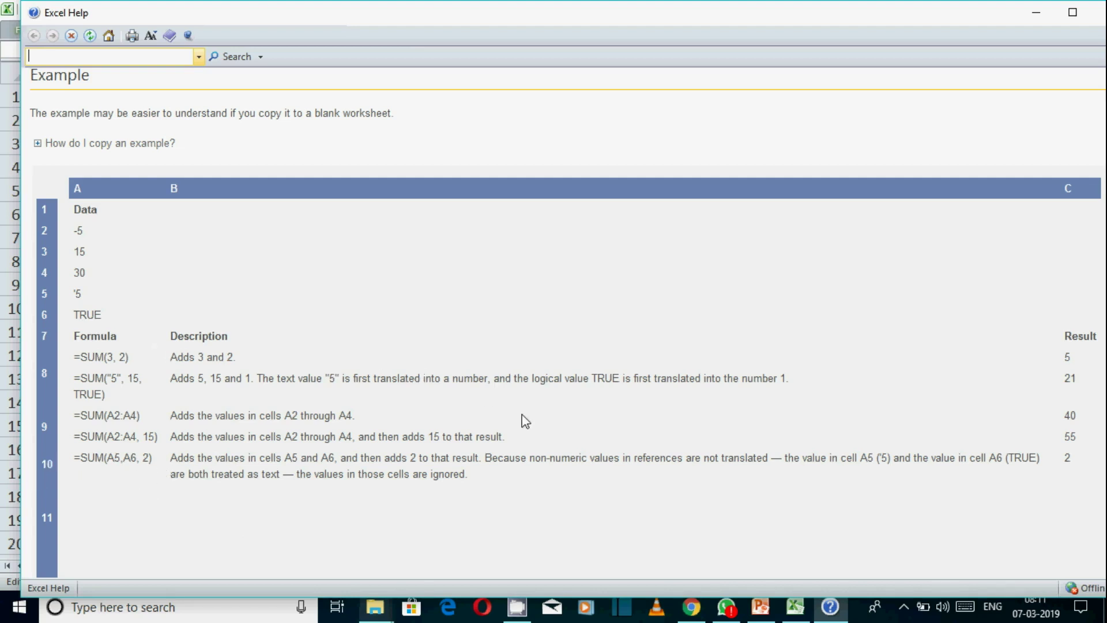
scroll(524, 421, "down", 3)
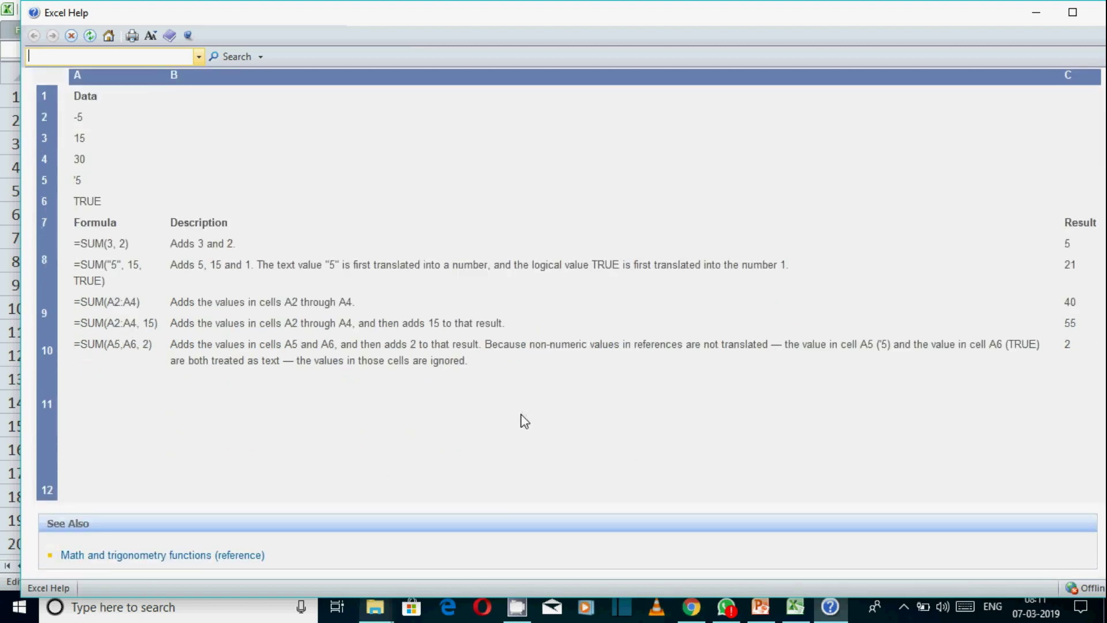
scroll(522, 421, "up", 6)
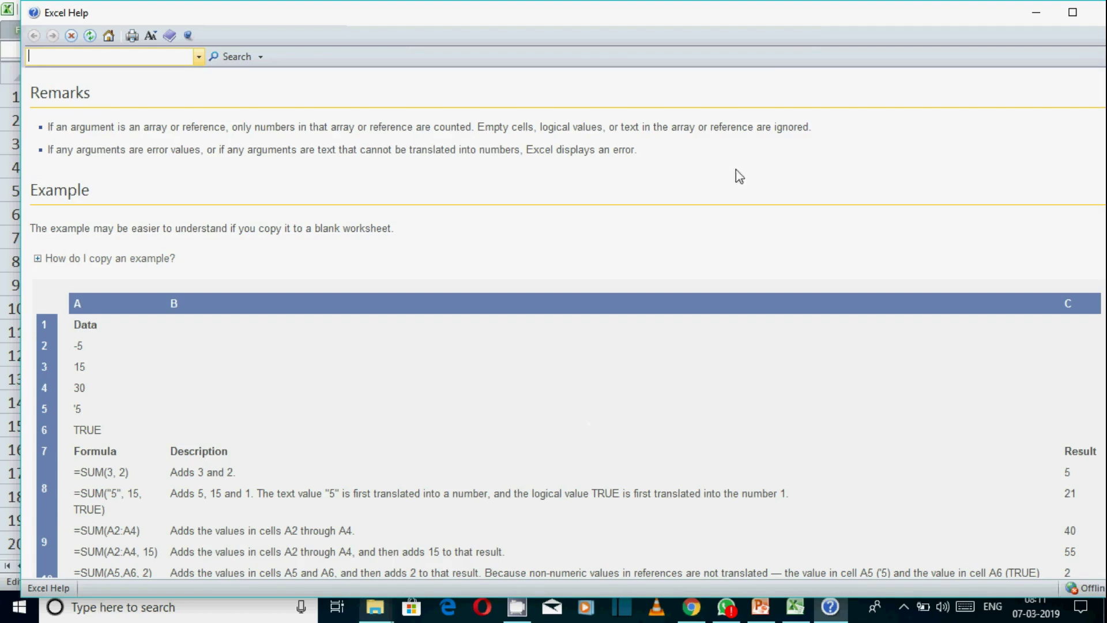
left_click(1094, 23)
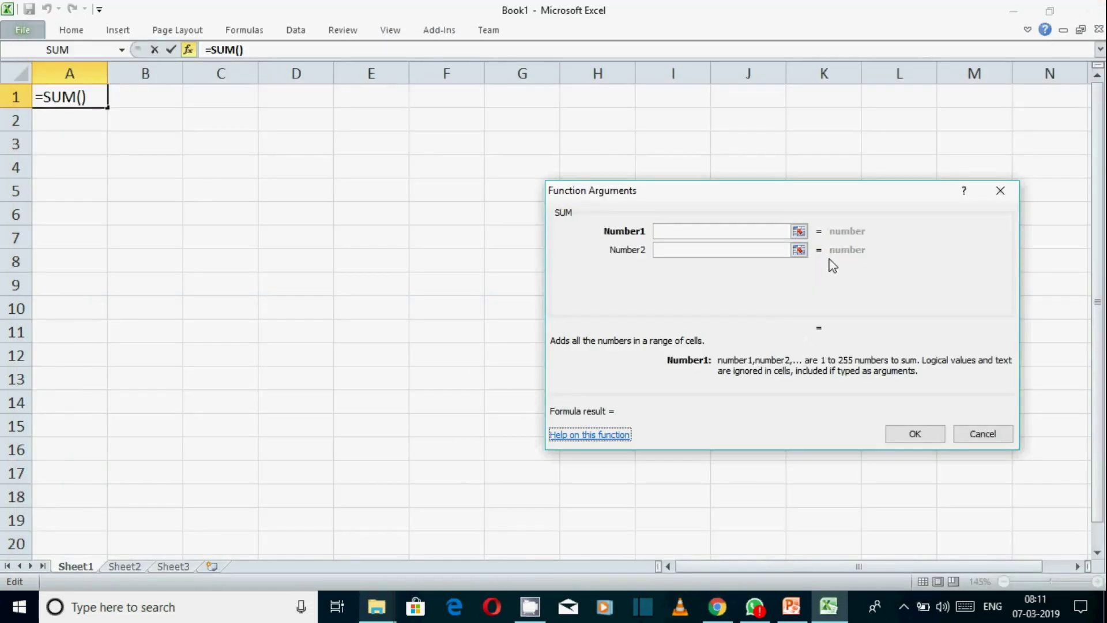
Set the SUM arguments to Number1 5 and Number2 10, and enter the formula in cell A1.
left_click(732, 237)
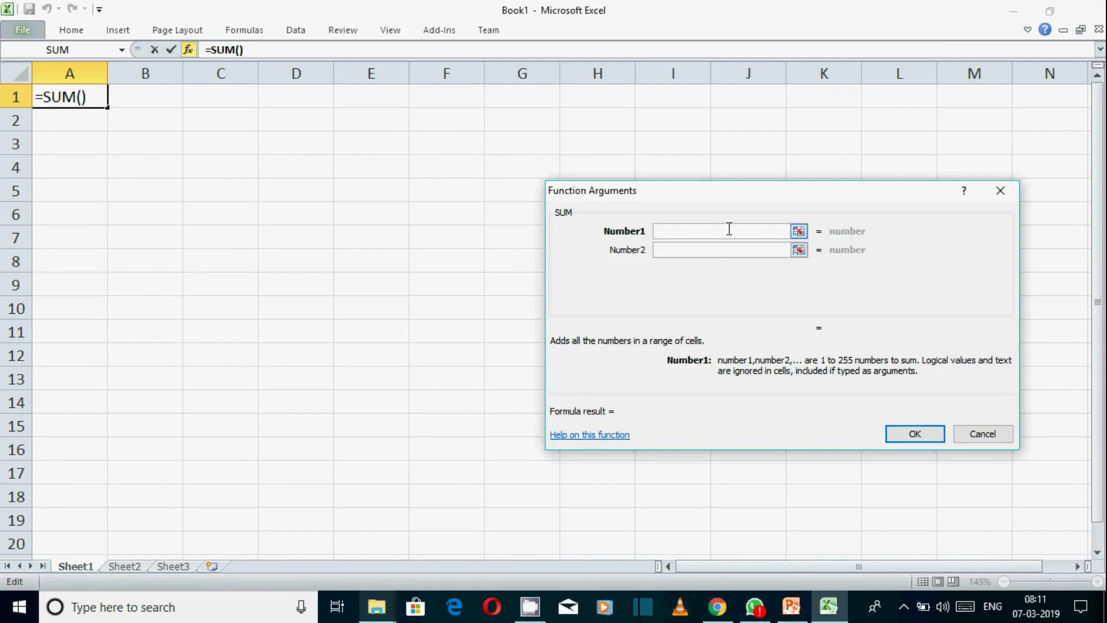
type("-5")
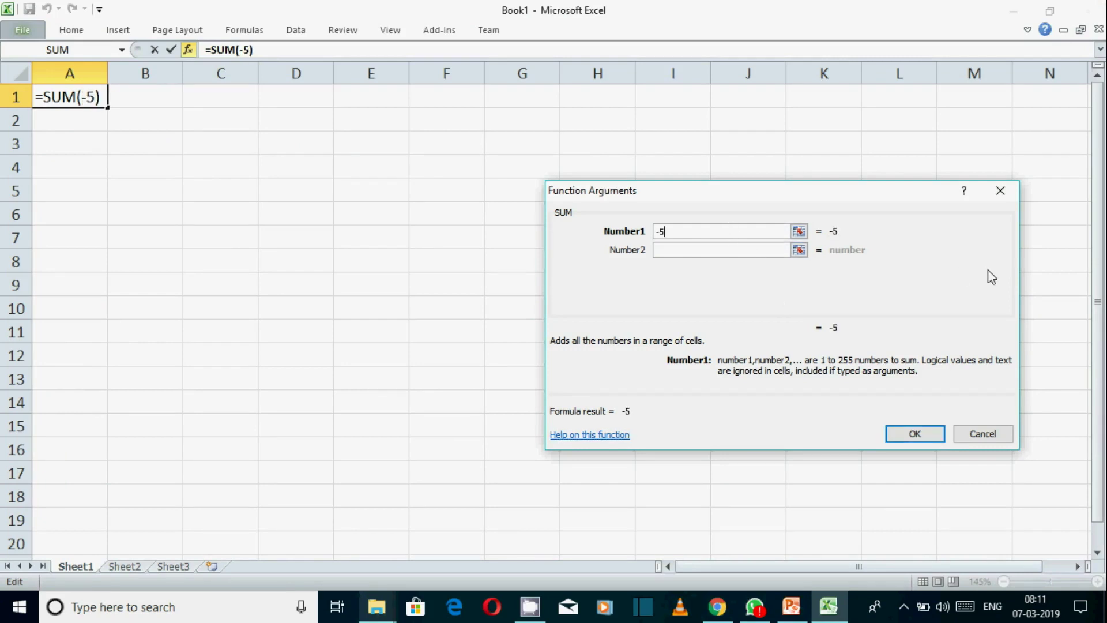
key("BackSpace")
key("BackSpace")
type("5")
key("Tab")
type("10")
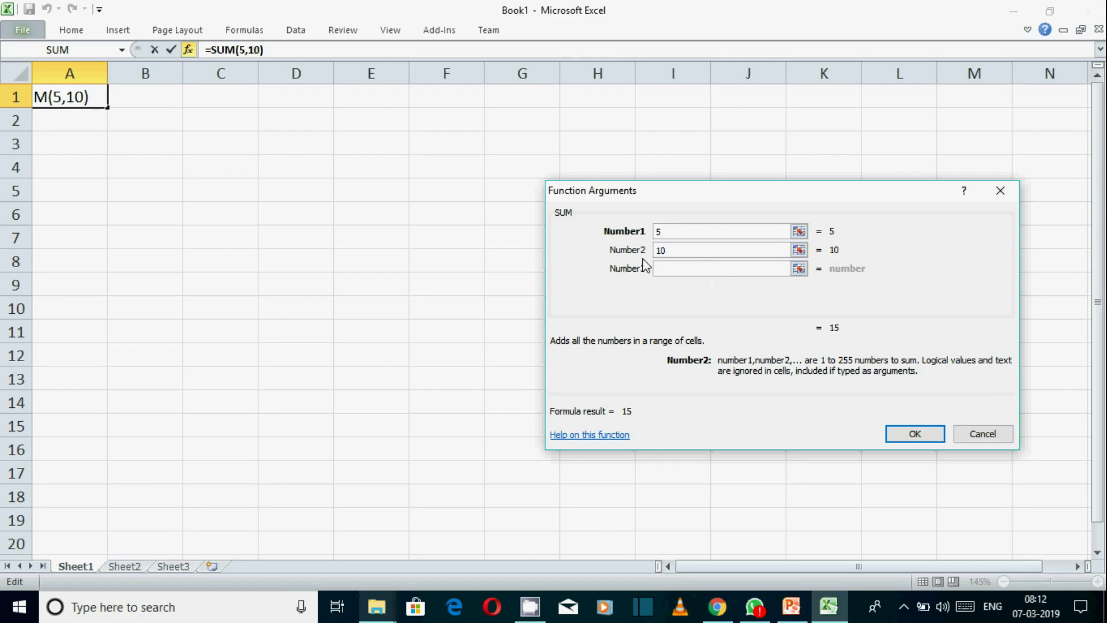
left_click(921, 438)
left_click(165, 148)
left_click(87, 103)
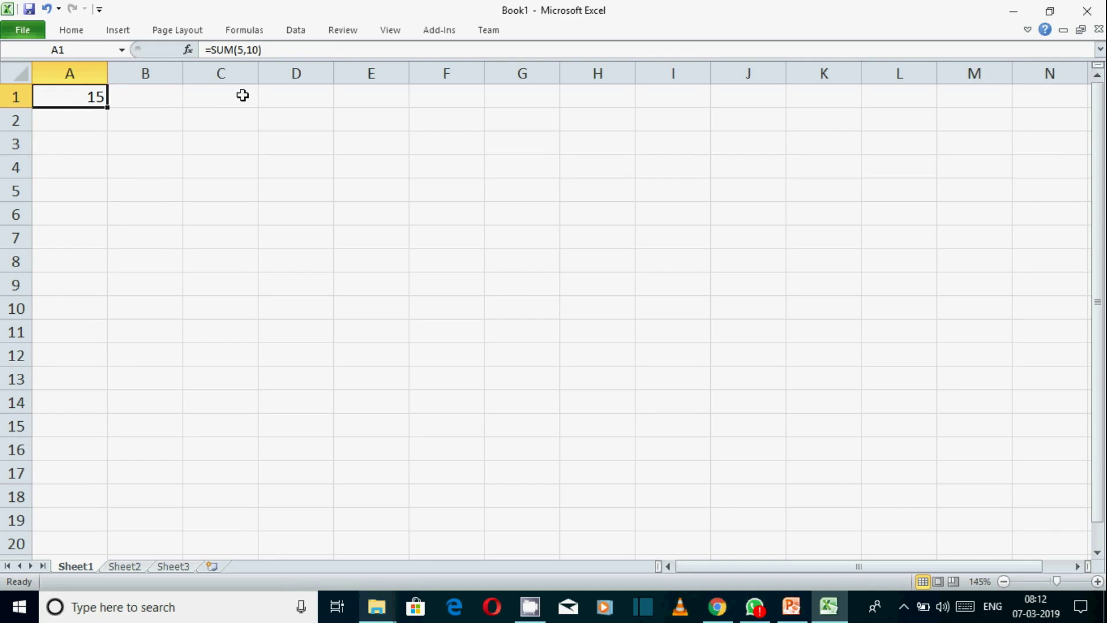
Browse the recently used and financial functions and open the arguments of ACCRINT for cell A1.
left_click(248, 33)
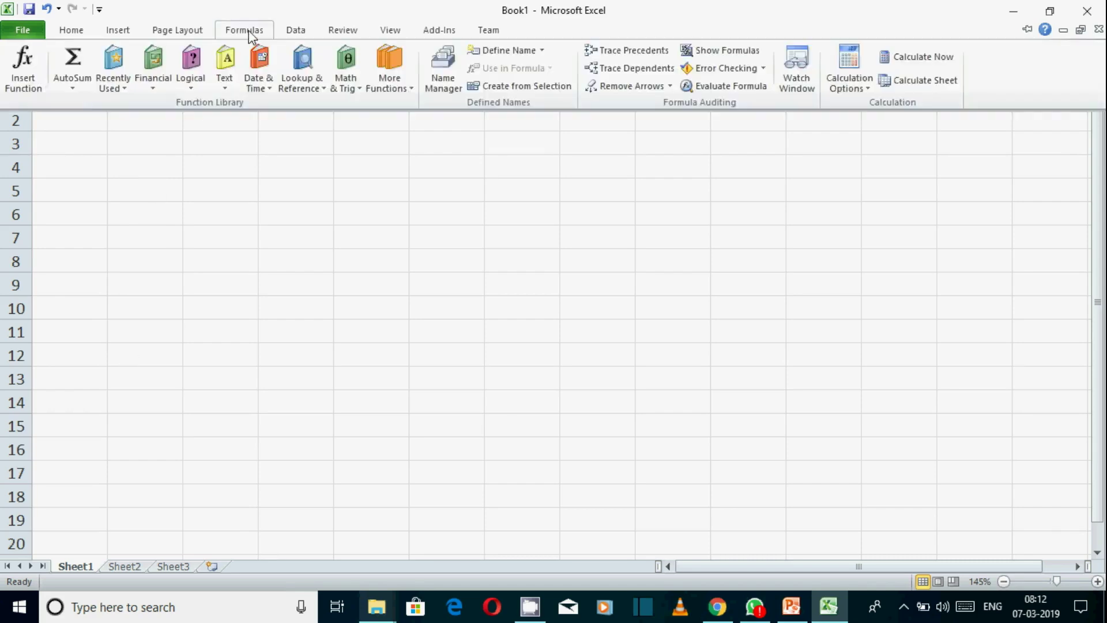
left_click(122, 86)
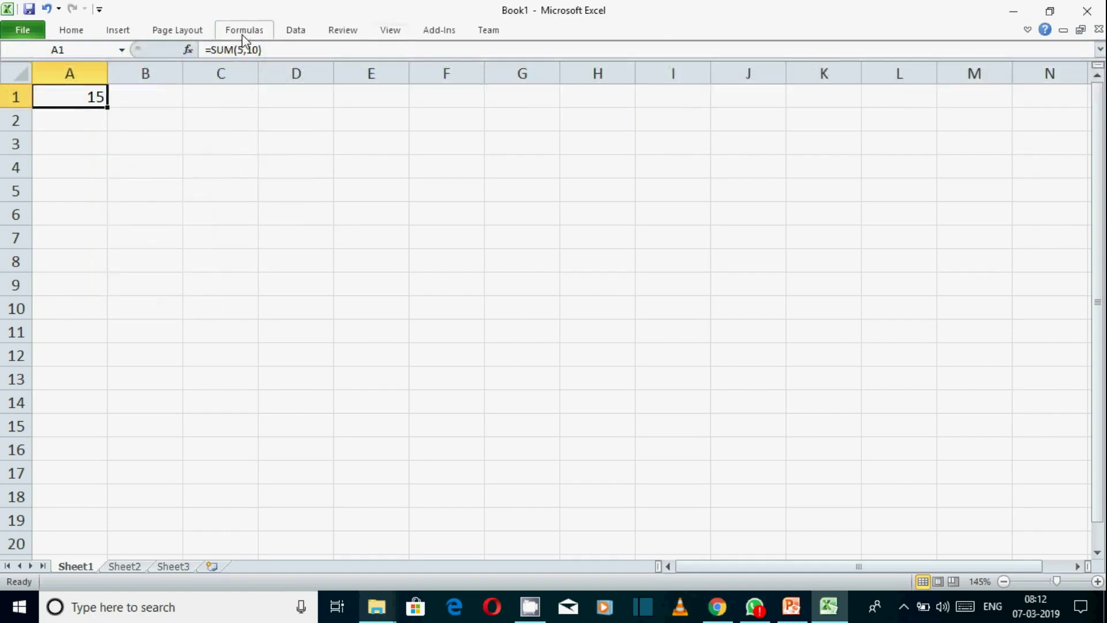
left_click(244, 31)
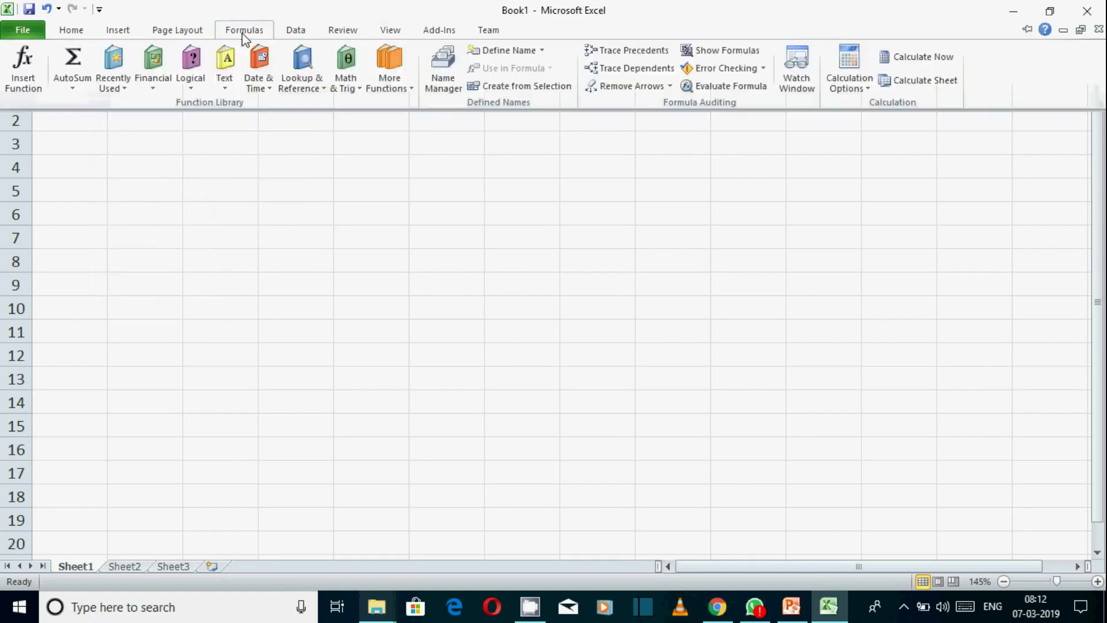
left_click(154, 81)
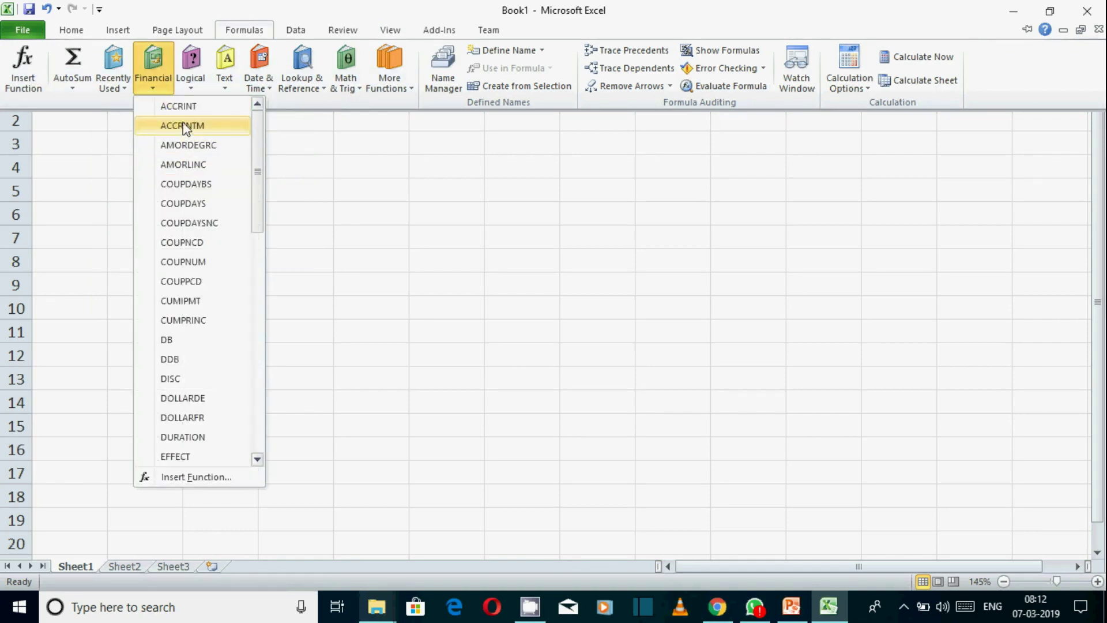
left_click_drag(257, 166, 238, 91)
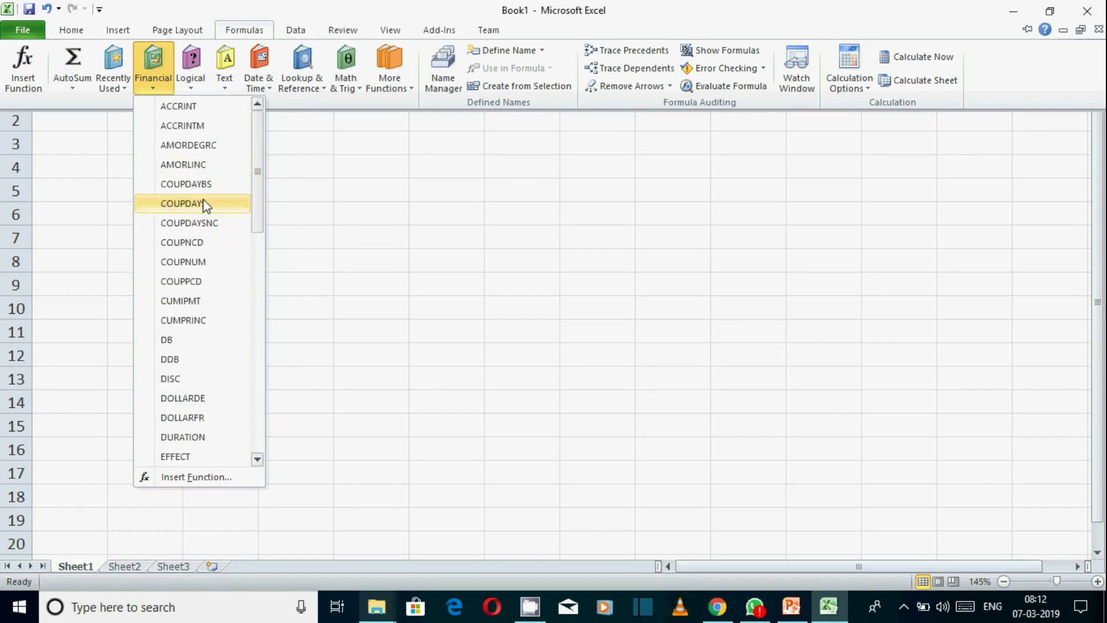
left_click(178, 106)
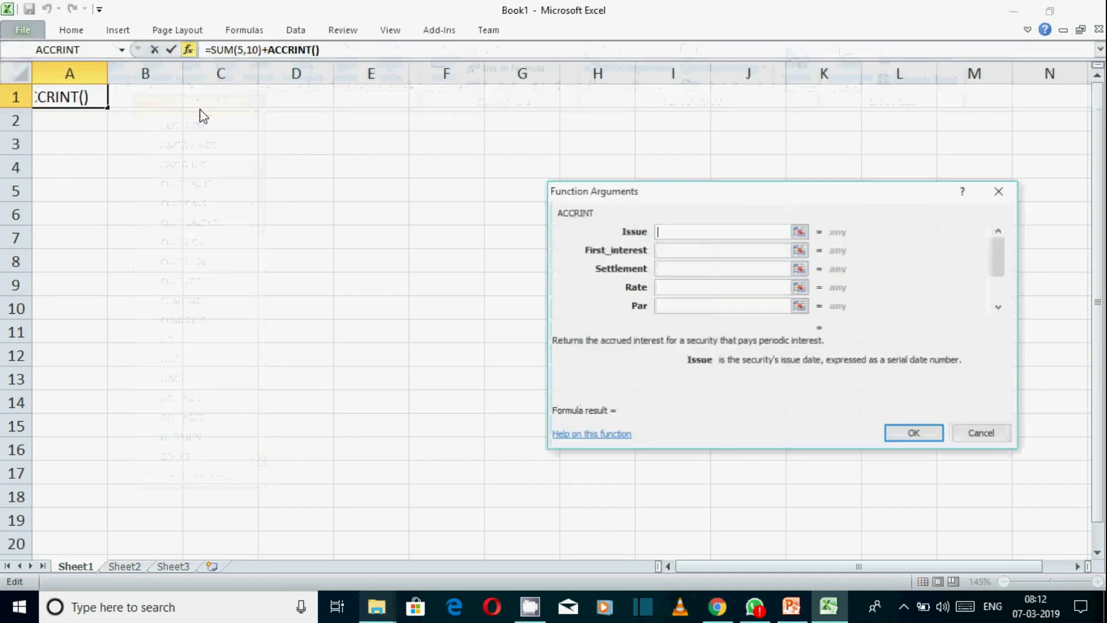
Read the help article on ACCRINT, including its arguments, remarks and example, and cancel inserting the function.
left_click(570, 436)
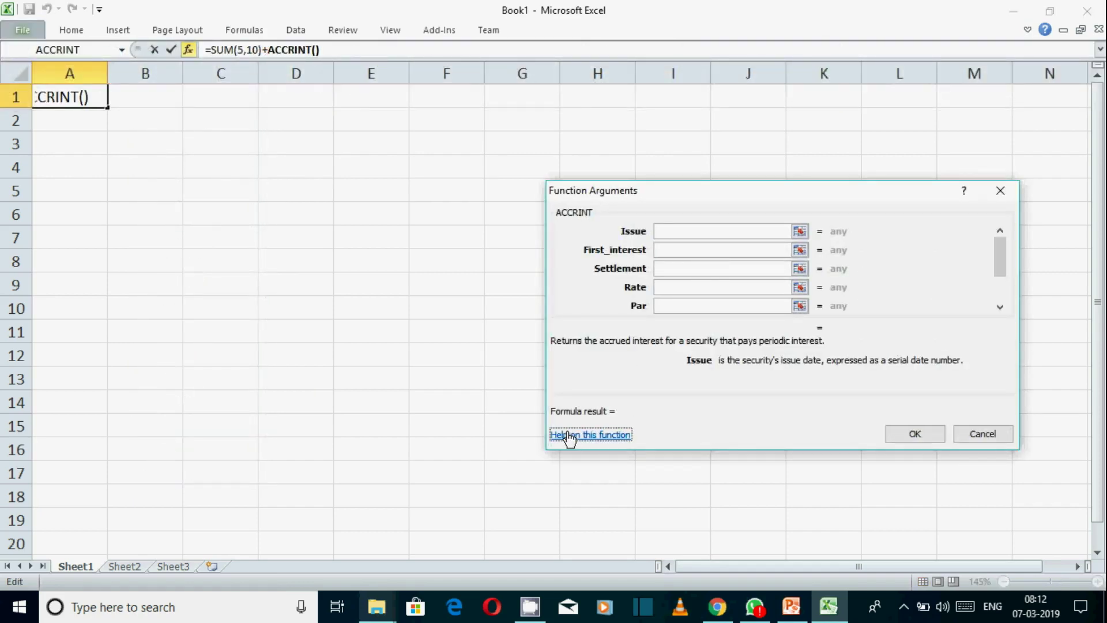
scroll(498, 281, "down", 15)
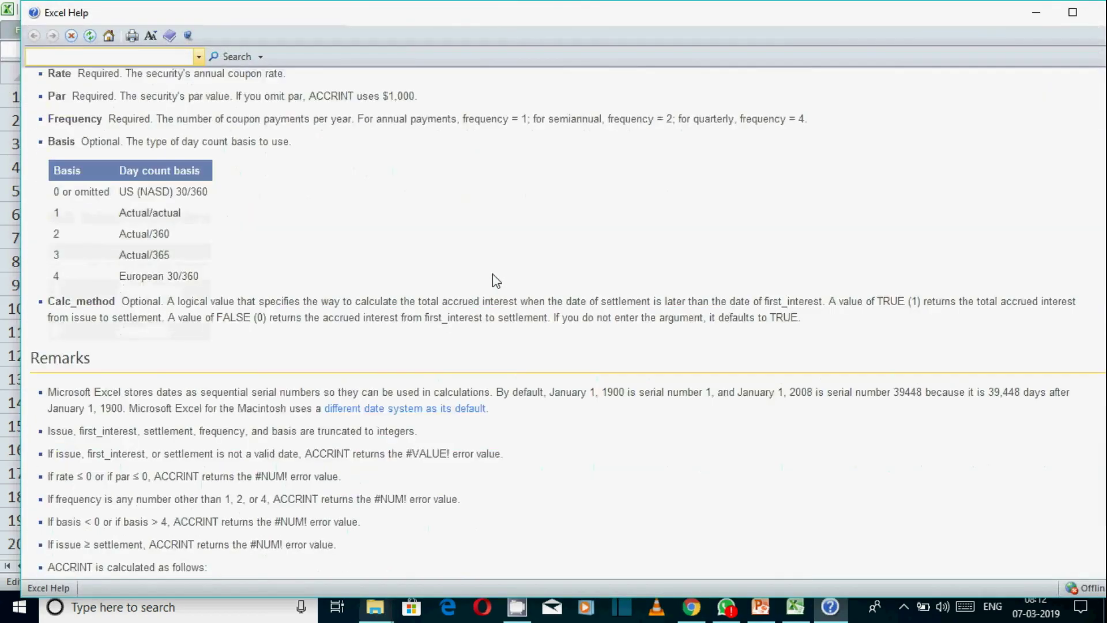
scroll(497, 281, "up", 4)
scroll(493, 275, "up", 2)
scroll(492, 281, "down", 8)
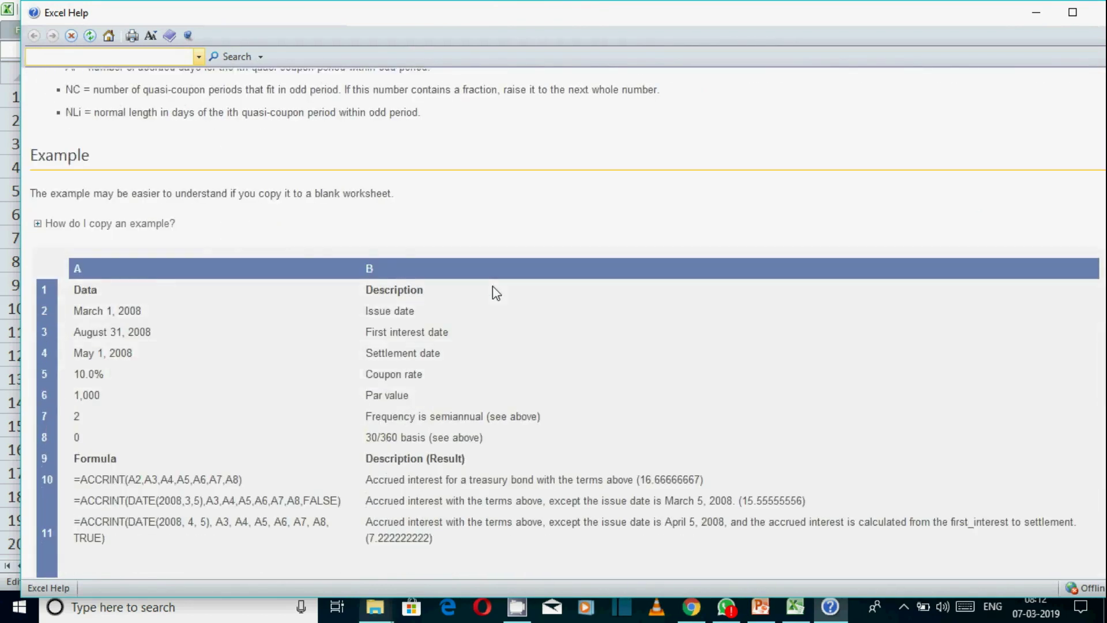
scroll(492, 288, "down", 4)
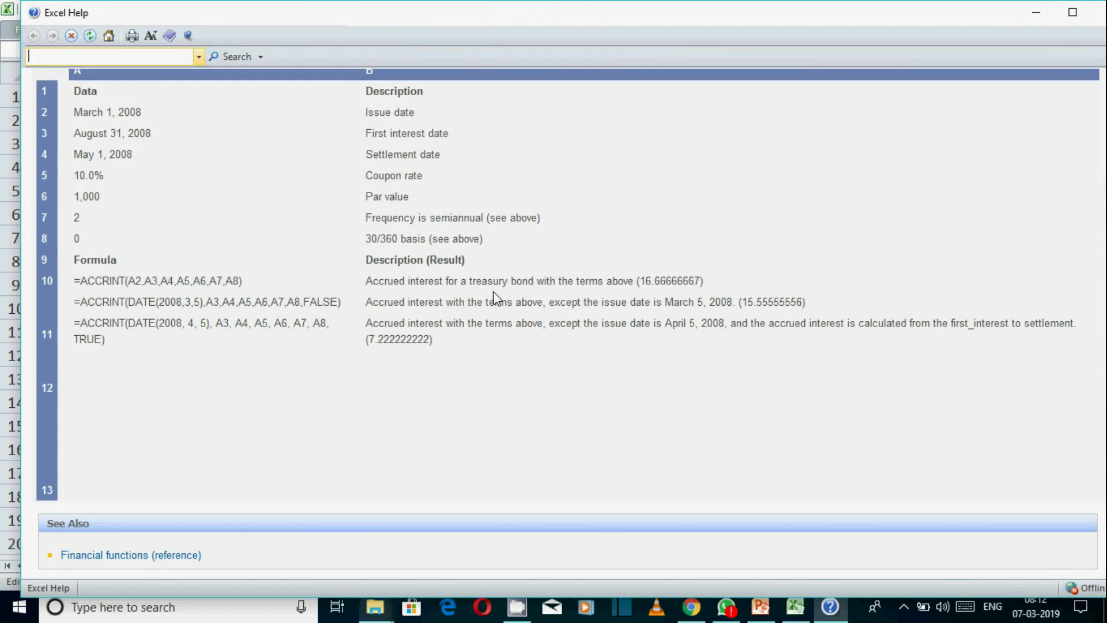
scroll(494, 300, "up", 12)
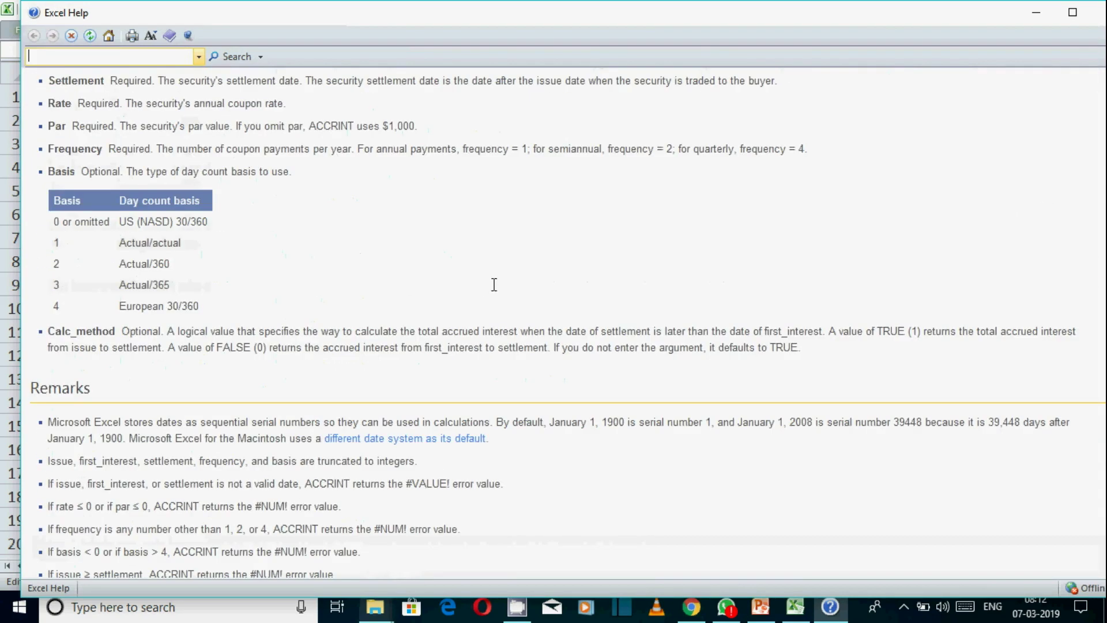
left_click(1098, 12)
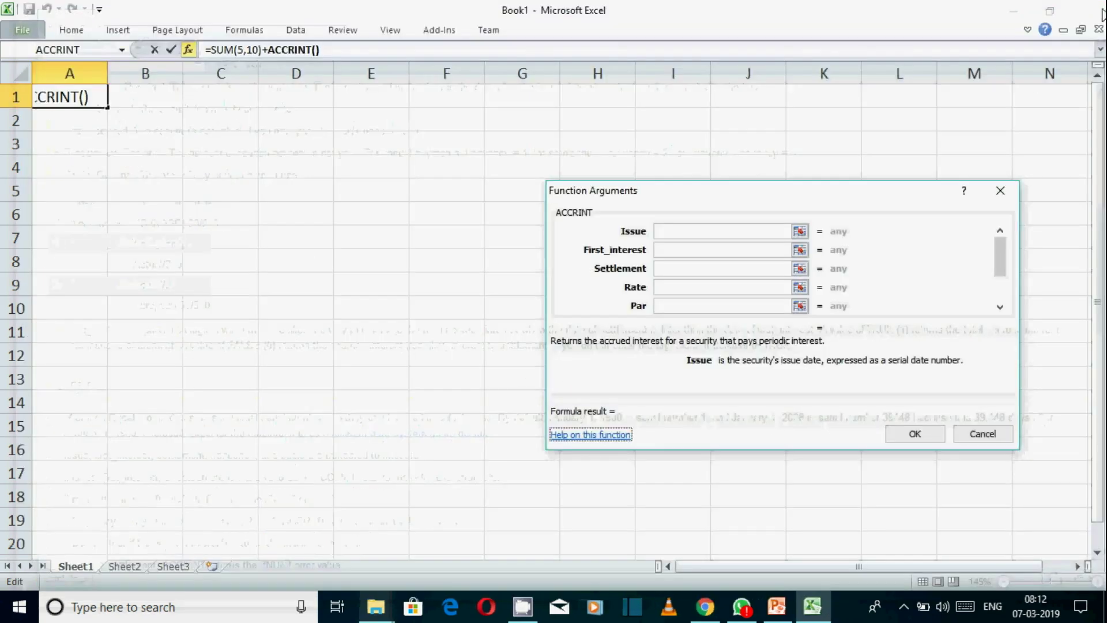
left_click(991, 434)
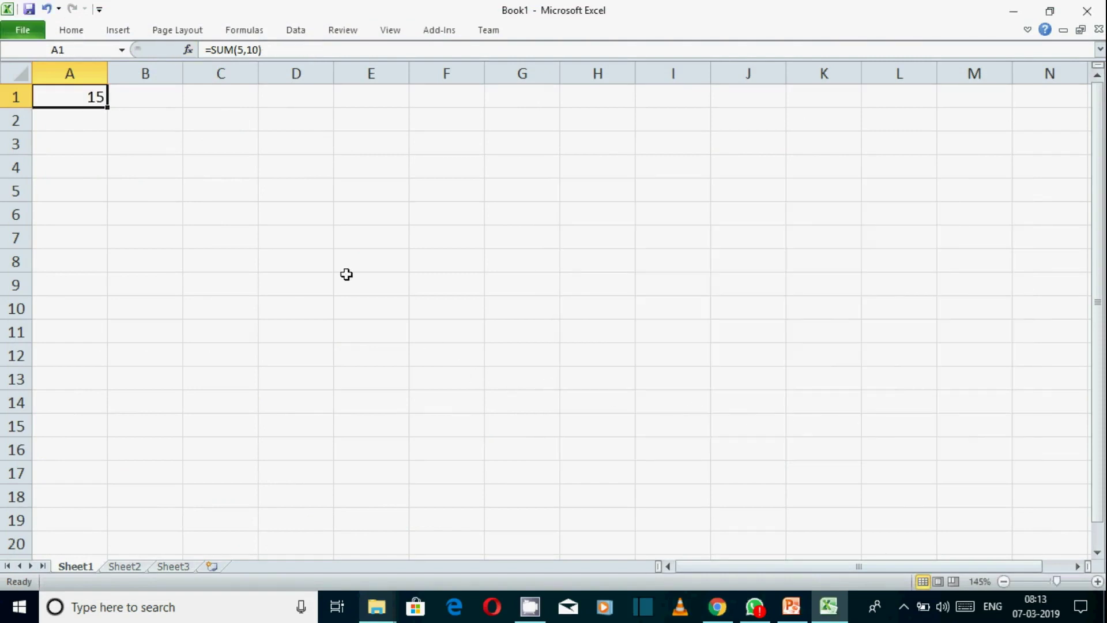
Examine which financial and logical functions the function library offers.
left_click(243, 29)
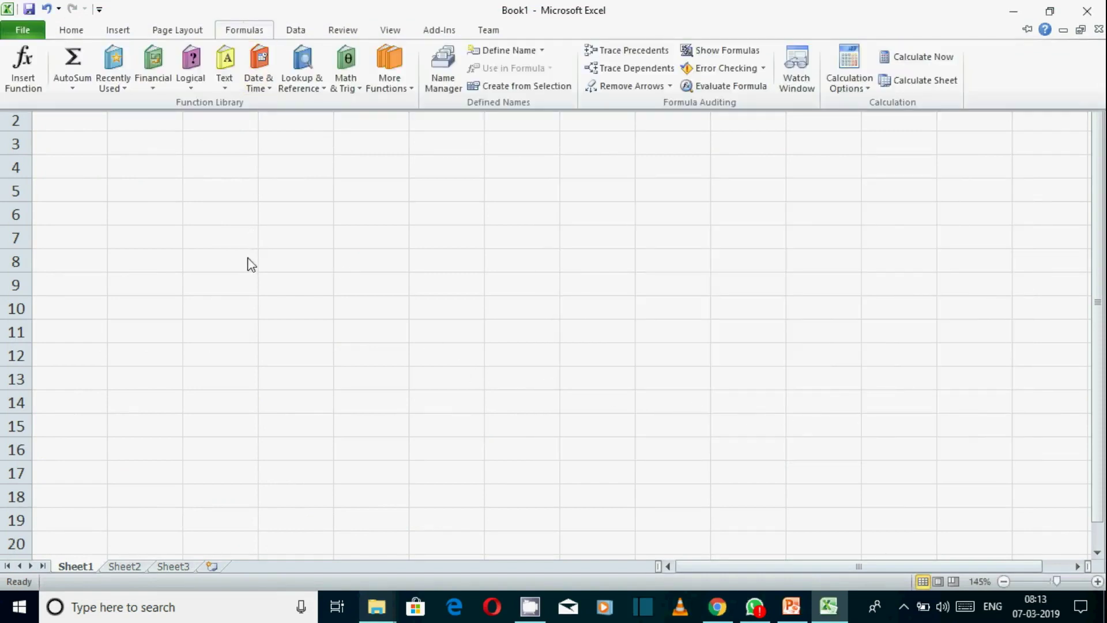
left_click(154, 88)
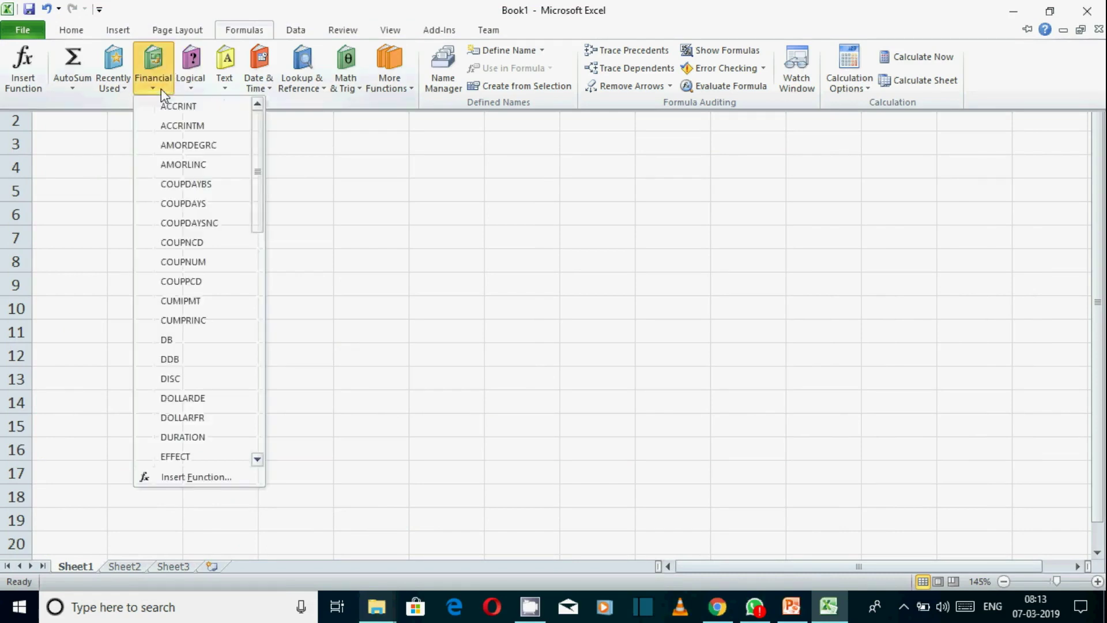
left_click_drag(257, 161, 270, 89)
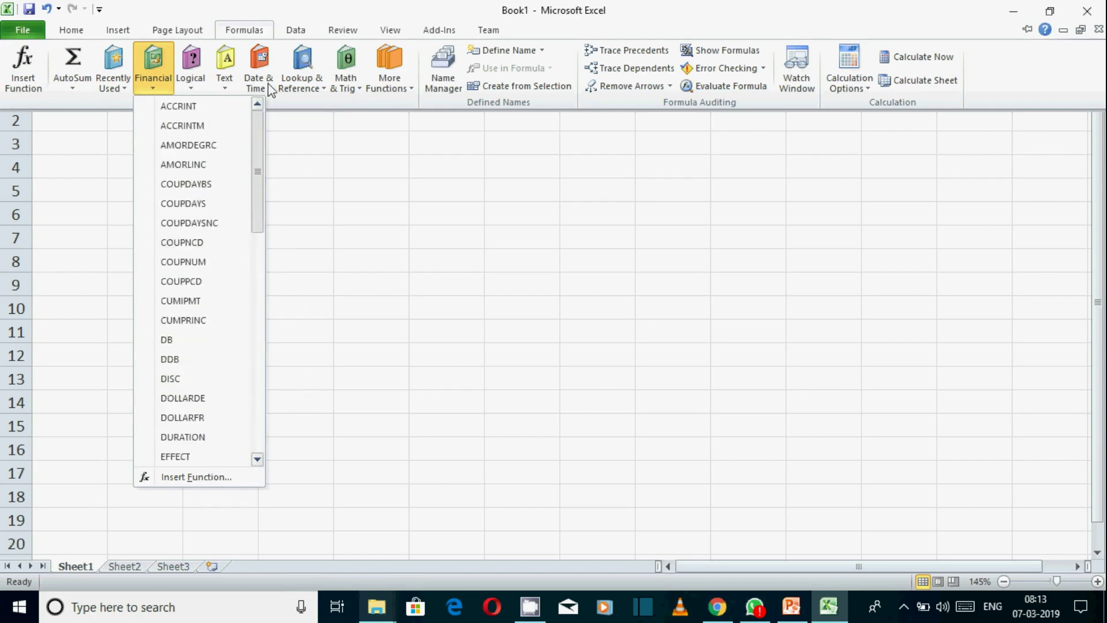
left_click(190, 90)
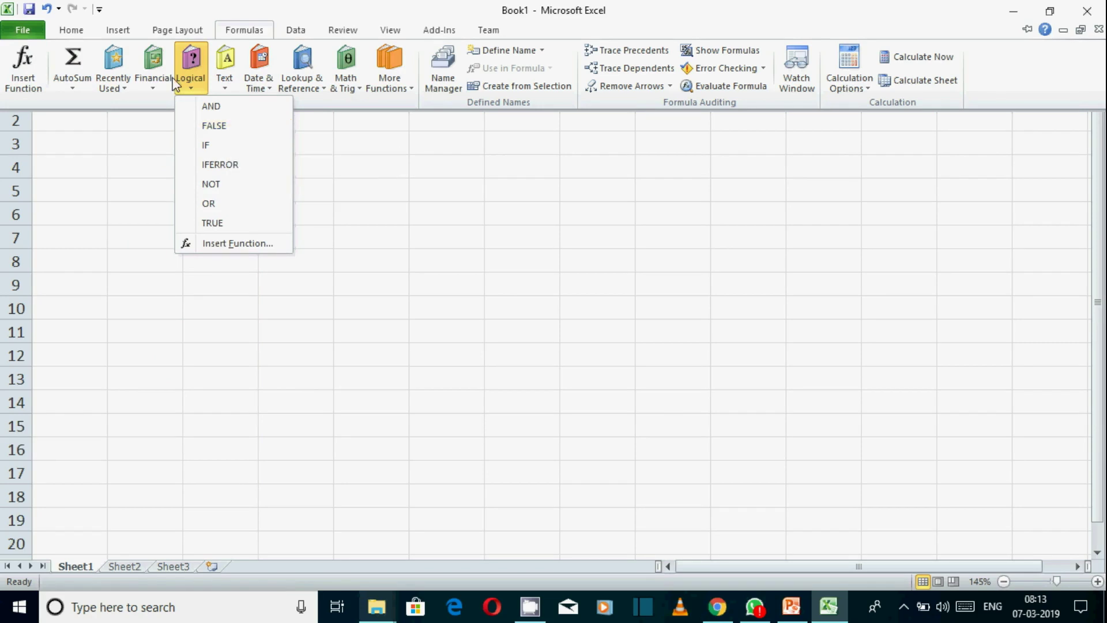
left_click(158, 91)
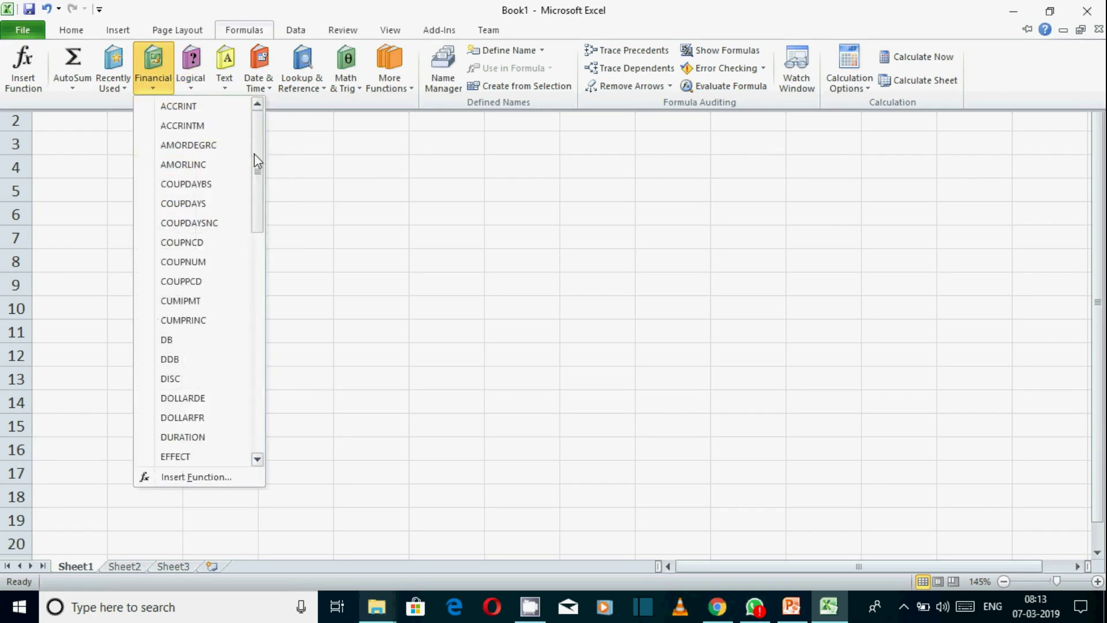
left_click_drag(260, 144, 277, 91)
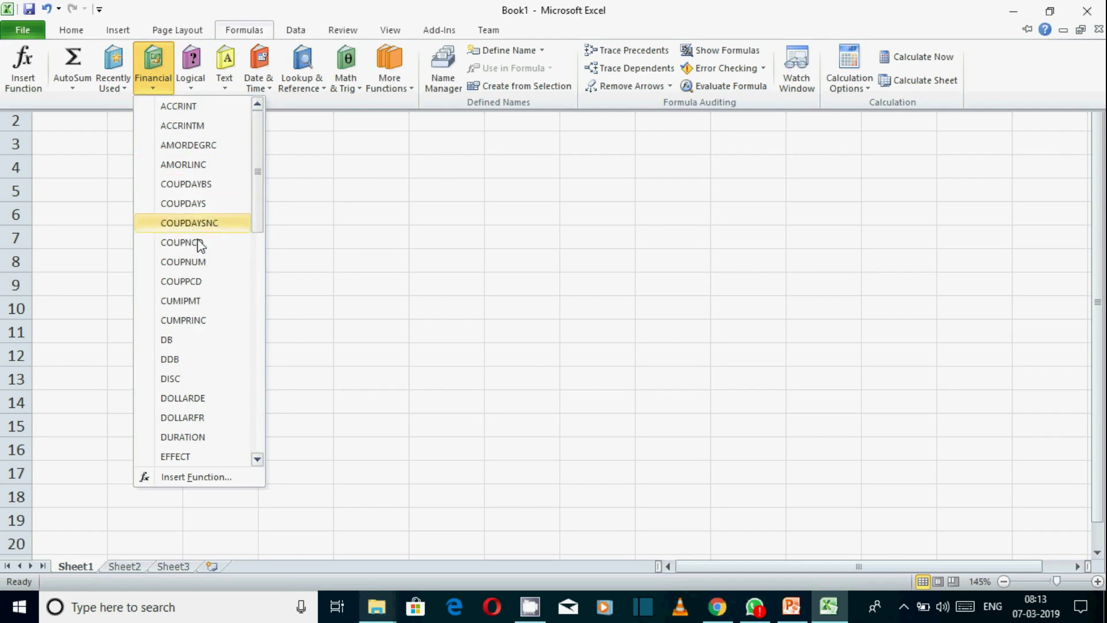
left_click(192, 88)
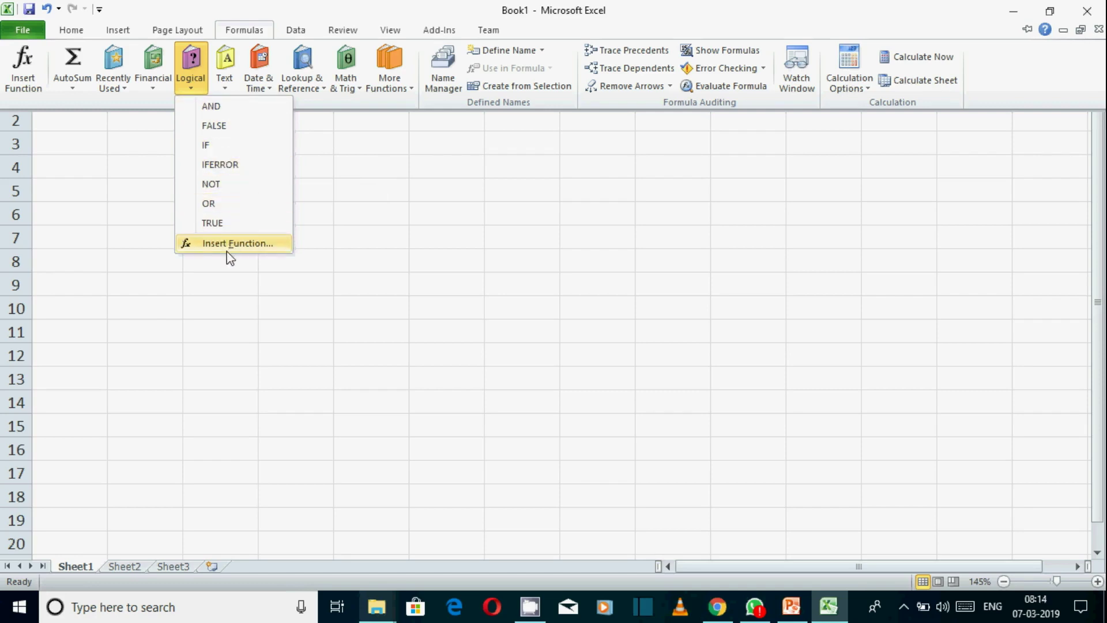
Examine which text, date and time, and lookup and reference functions the function library offers.
left_click(227, 88)
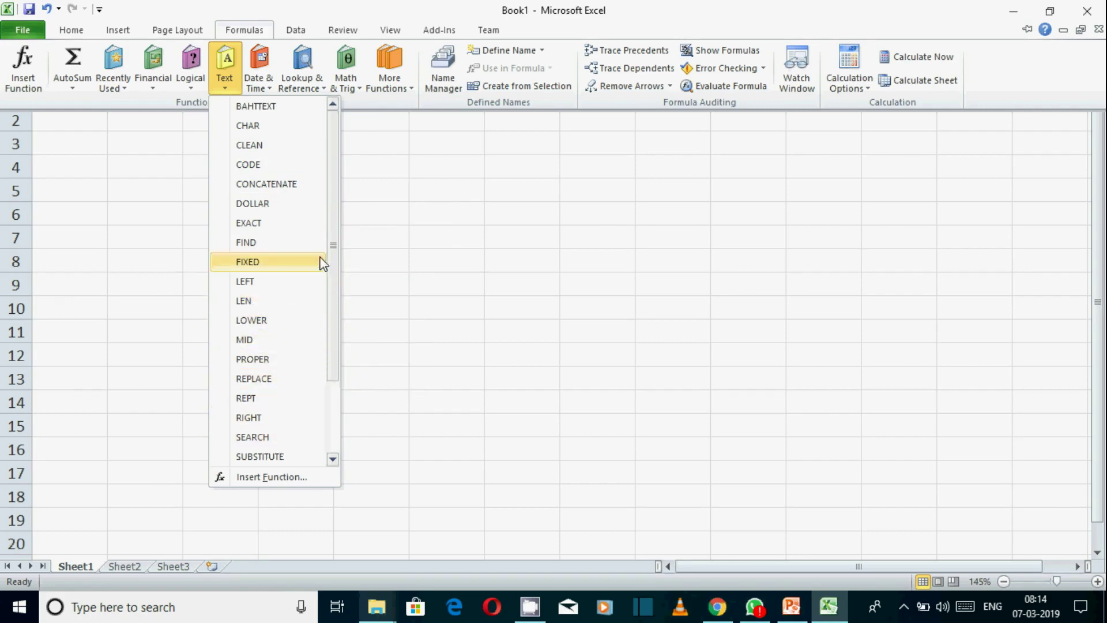
left_click_drag(333, 242, 337, 340)
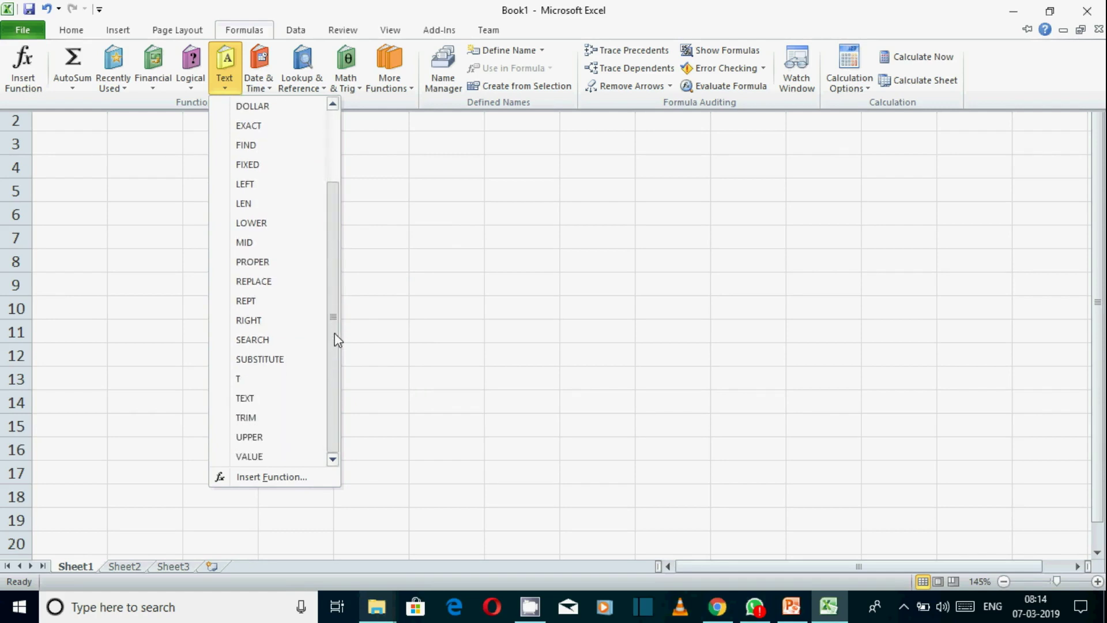
left_click_drag(337, 341, 314, 166)
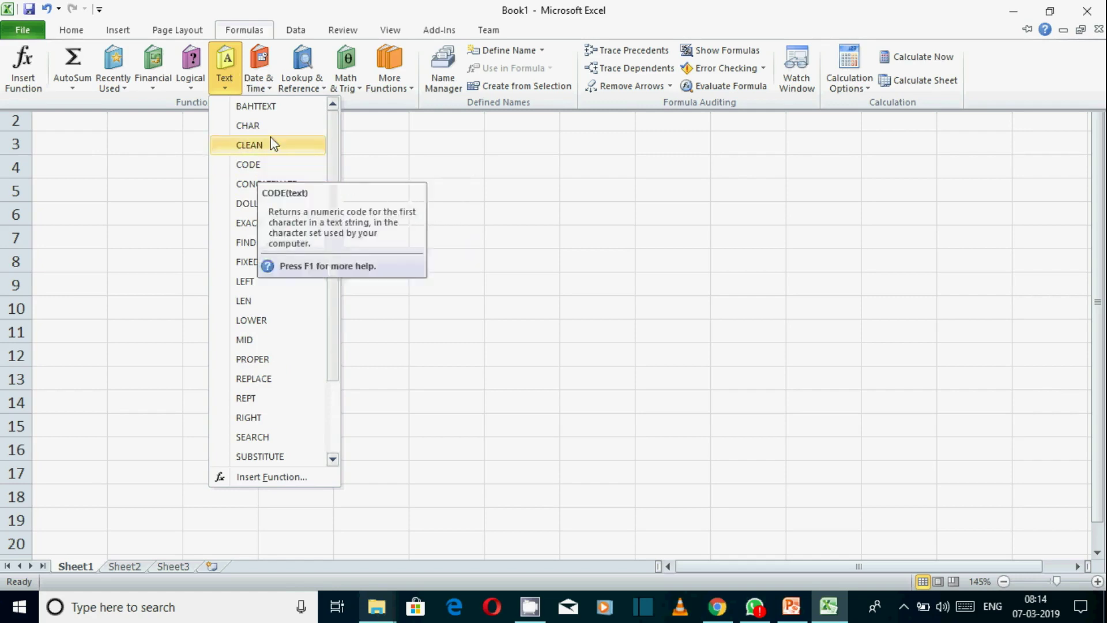
left_click(270, 92)
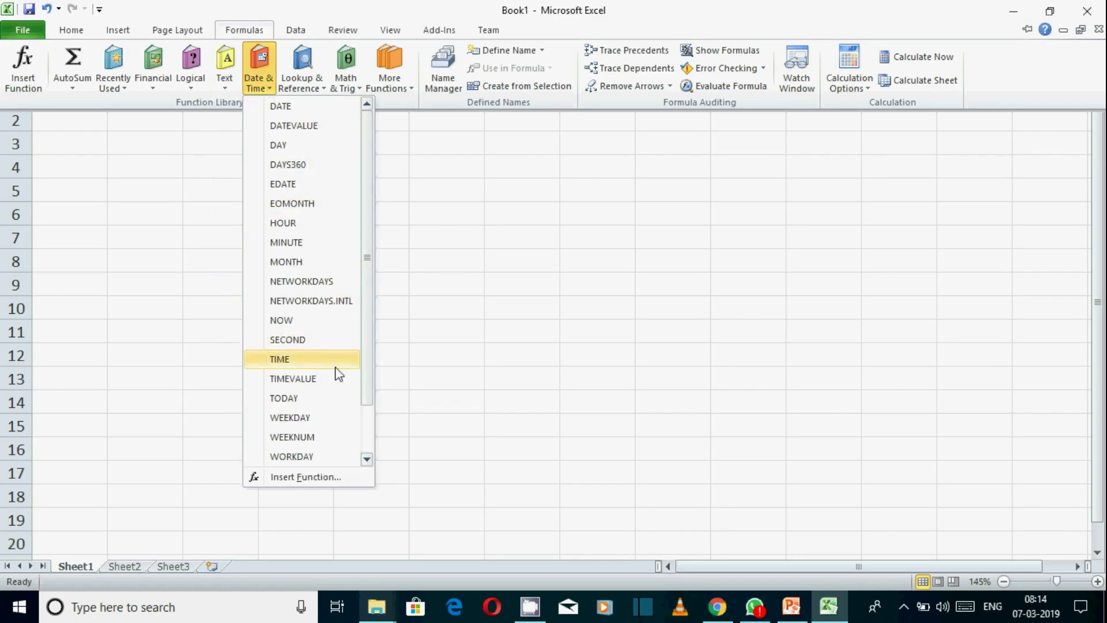
left_click(321, 90)
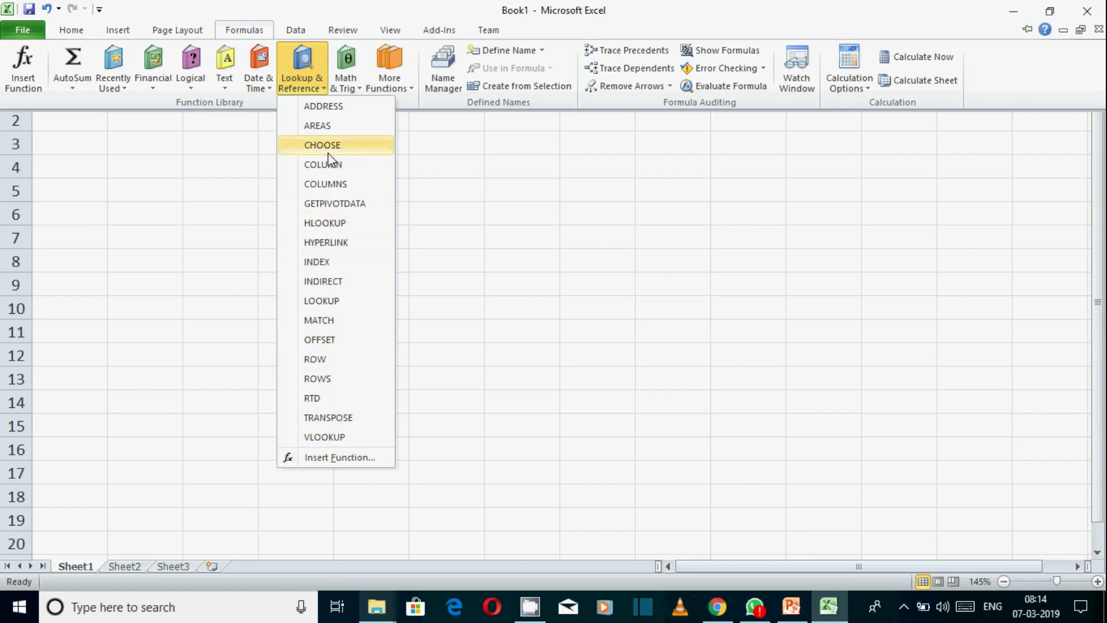
Open the arguments of the math function FACT for cell A1, read its help article on syntax and examples, and cancel the insertion.
left_click(357, 88)
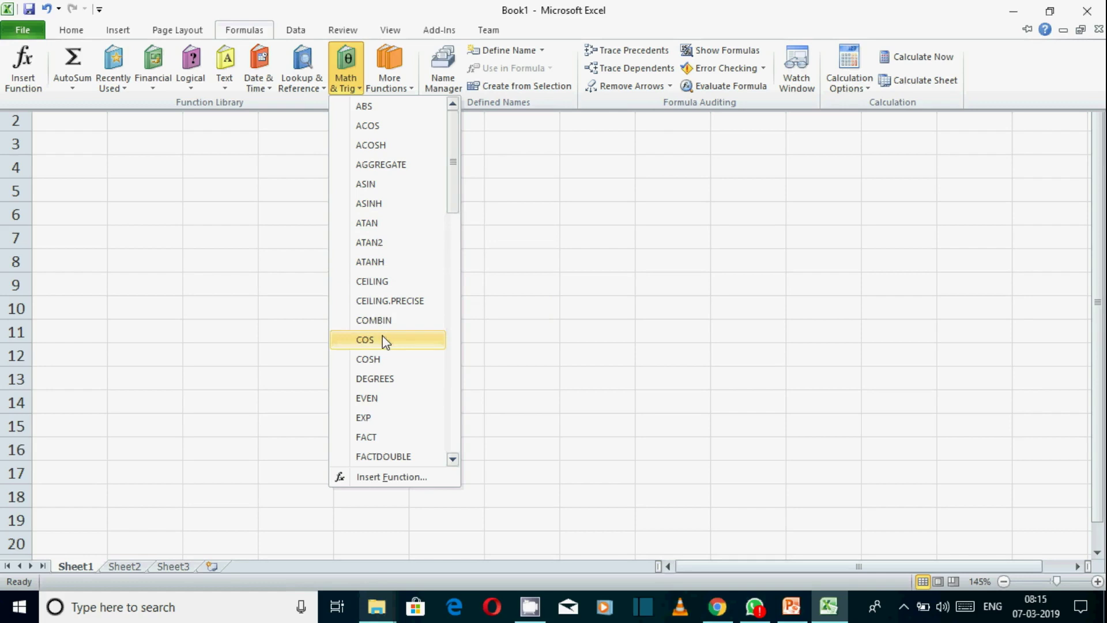
left_click(389, 438)
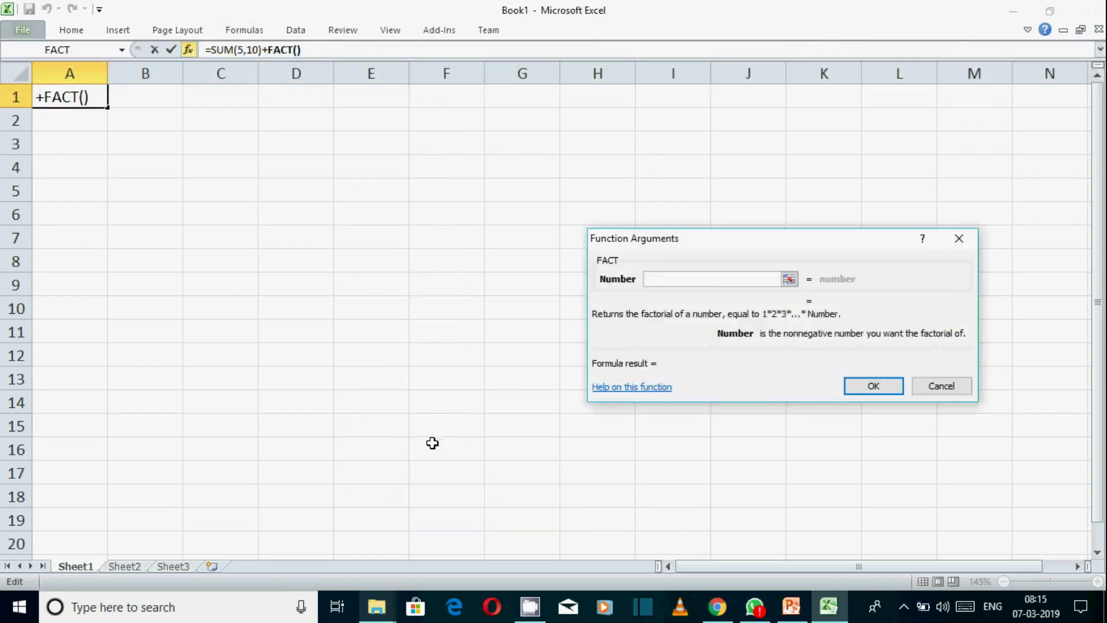
left_click(631, 387)
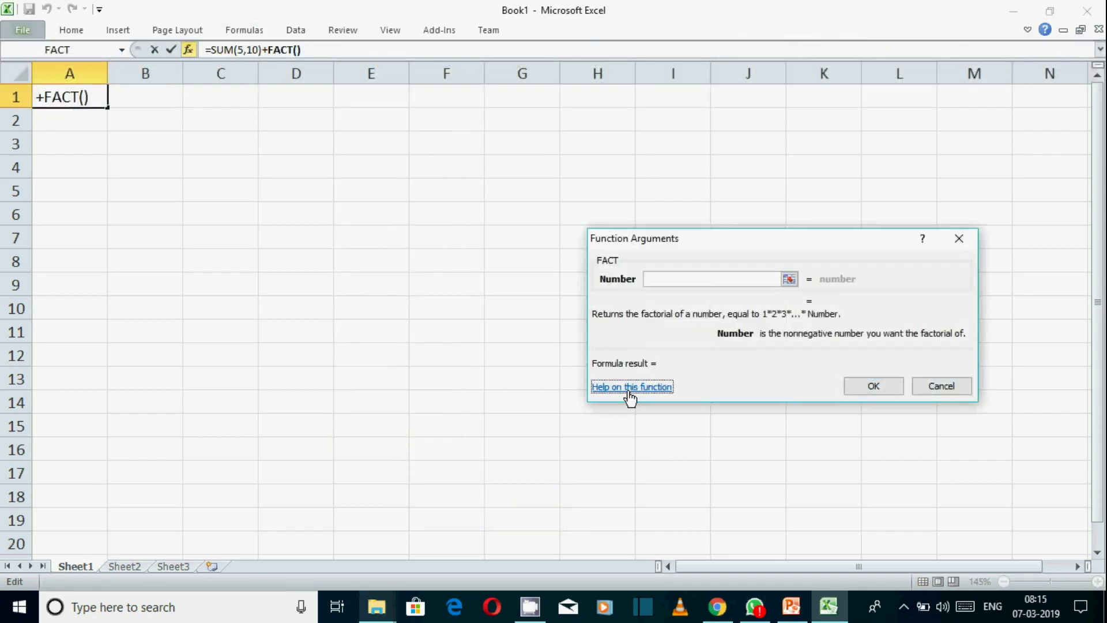
scroll(606, 369, "down", 1)
scroll(606, 365, "down", 3)
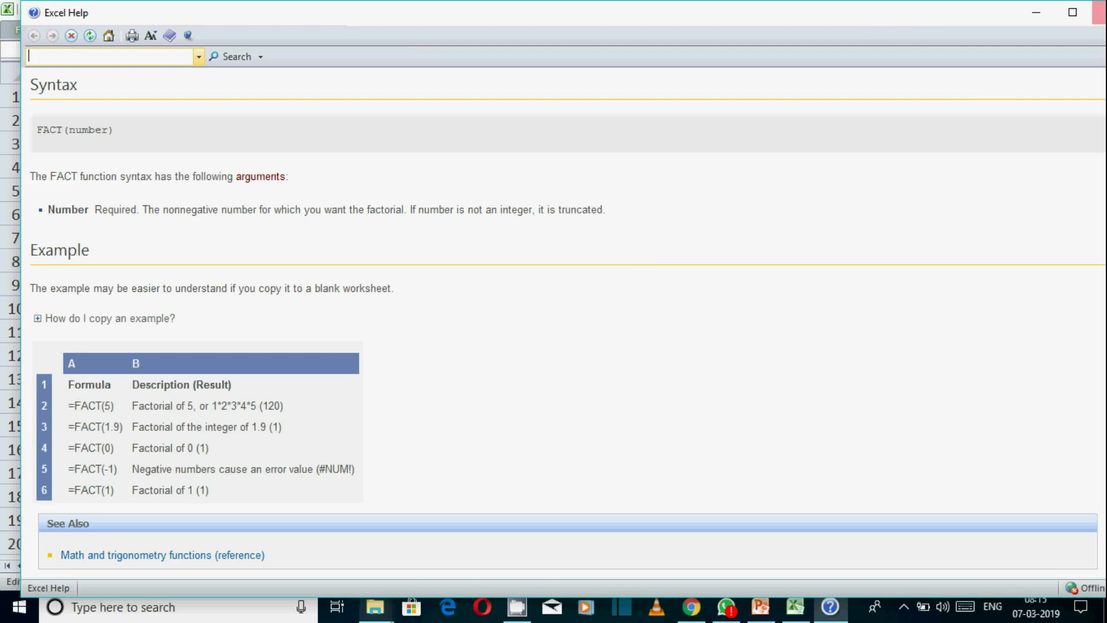
left_click(1101, 7)
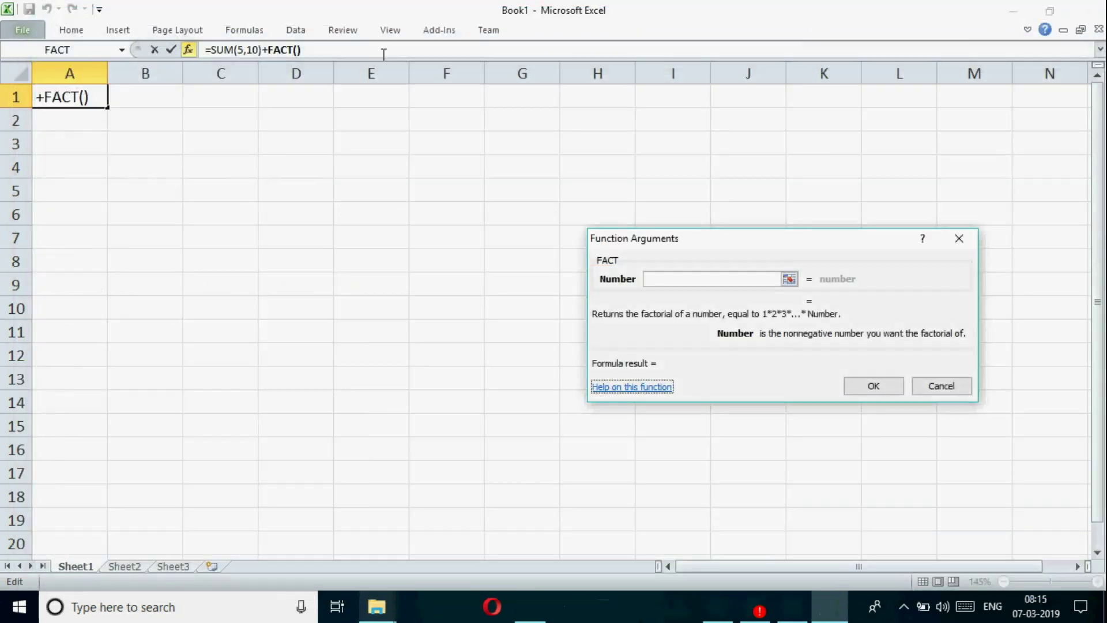
left_click(942, 385)
Start inserting the math function AGGREGATE in cell A1, read its help article on arguments and options, and cancel the insertion.
left_click(241, 28)
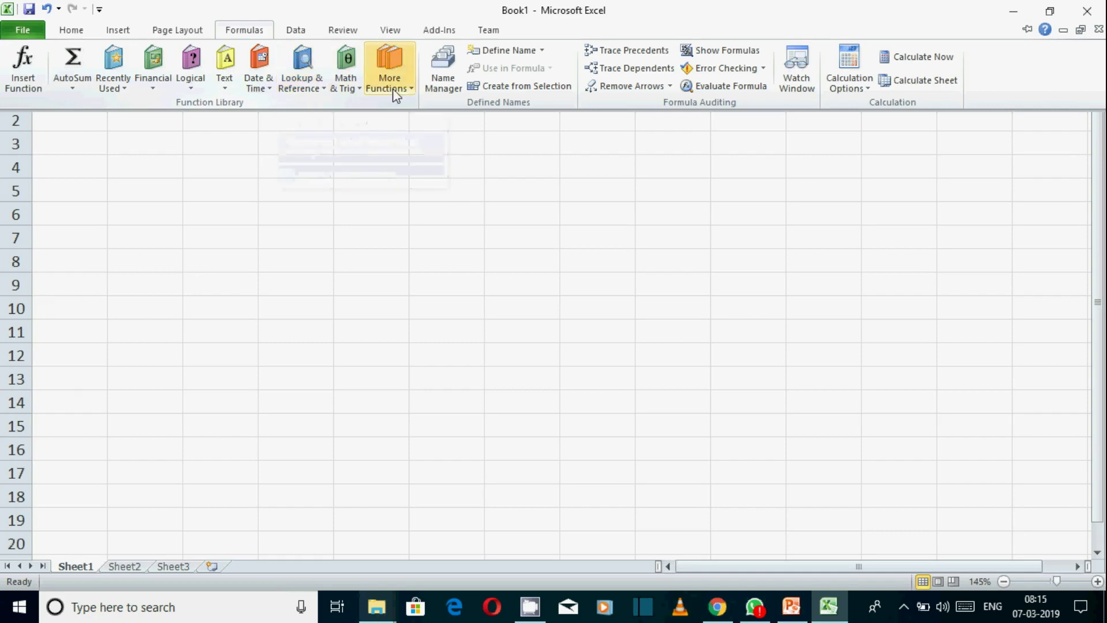
left_click(356, 84)
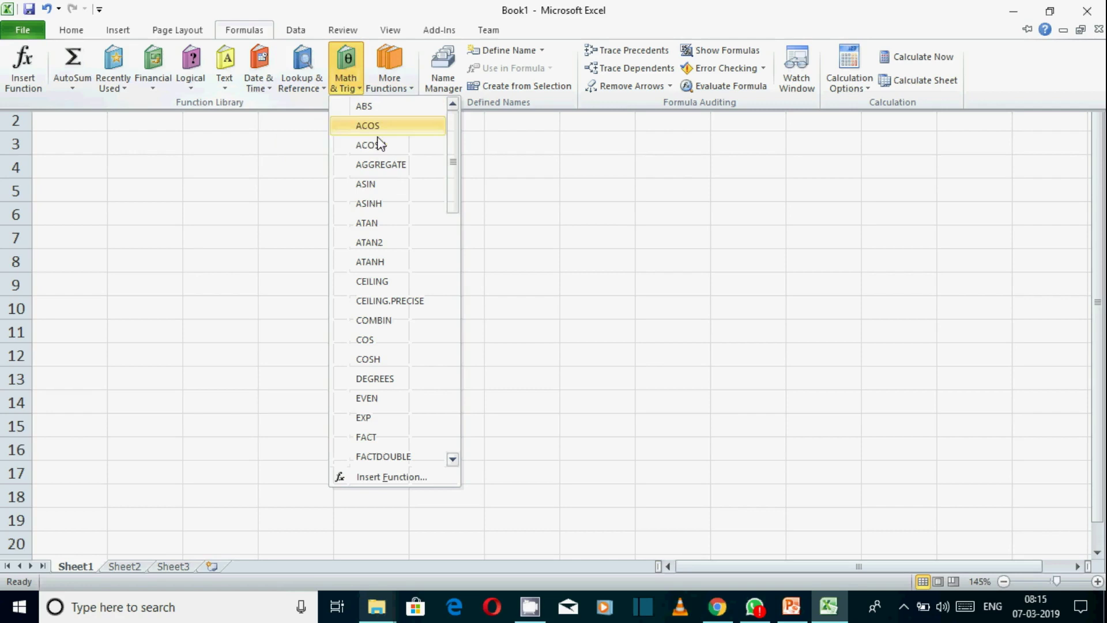
left_click(389, 171)
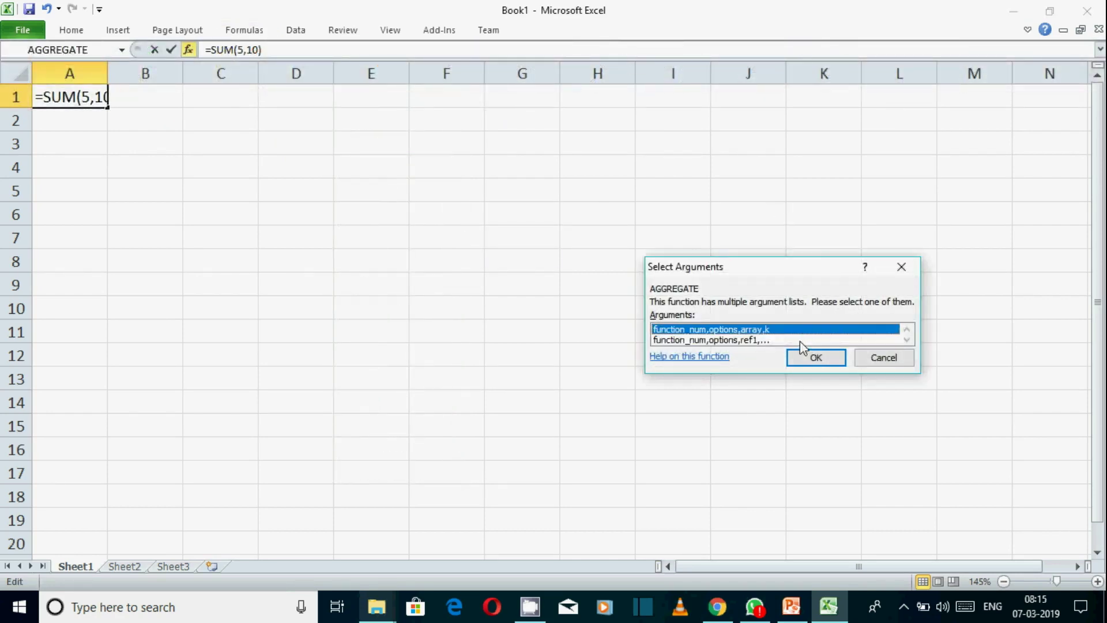
left_click(710, 356)
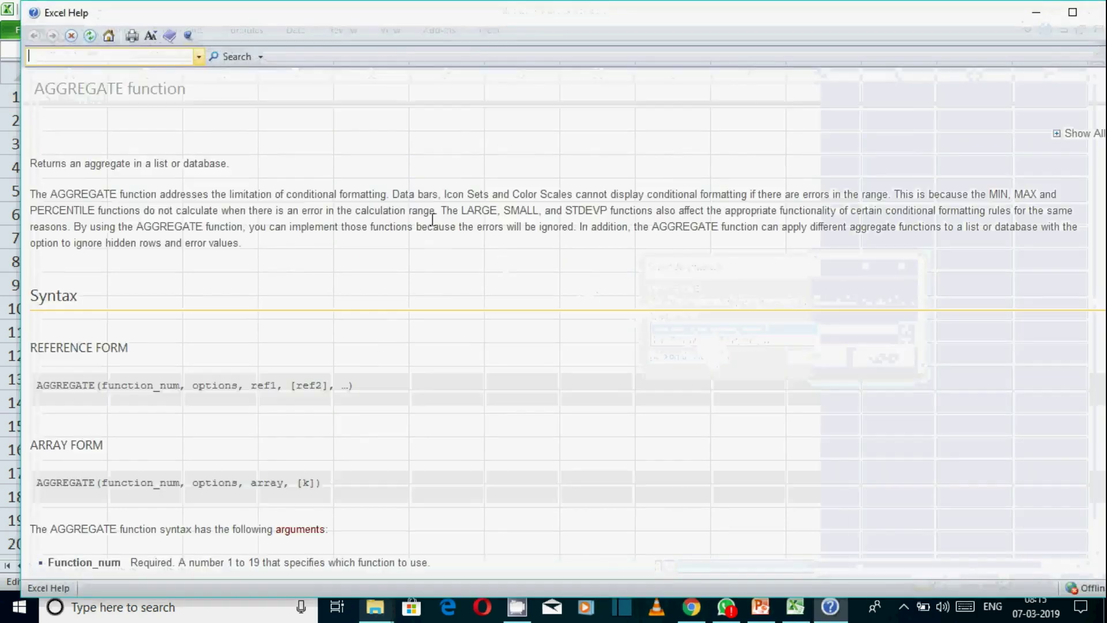
scroll(321, 389, "down", 15)
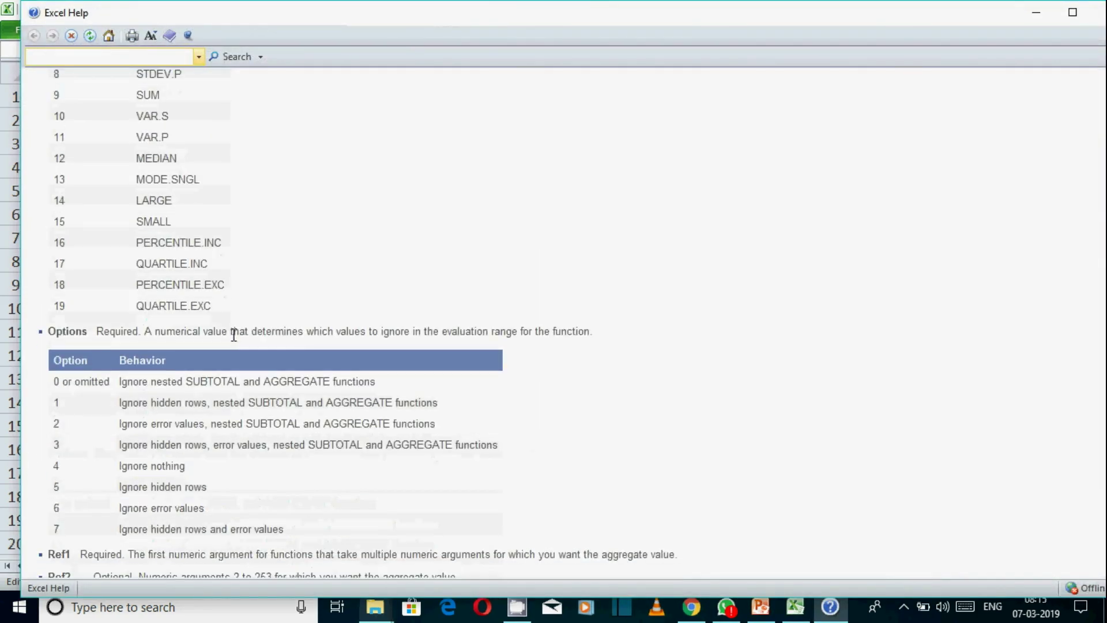
scroll(144, 323, "down", 5)
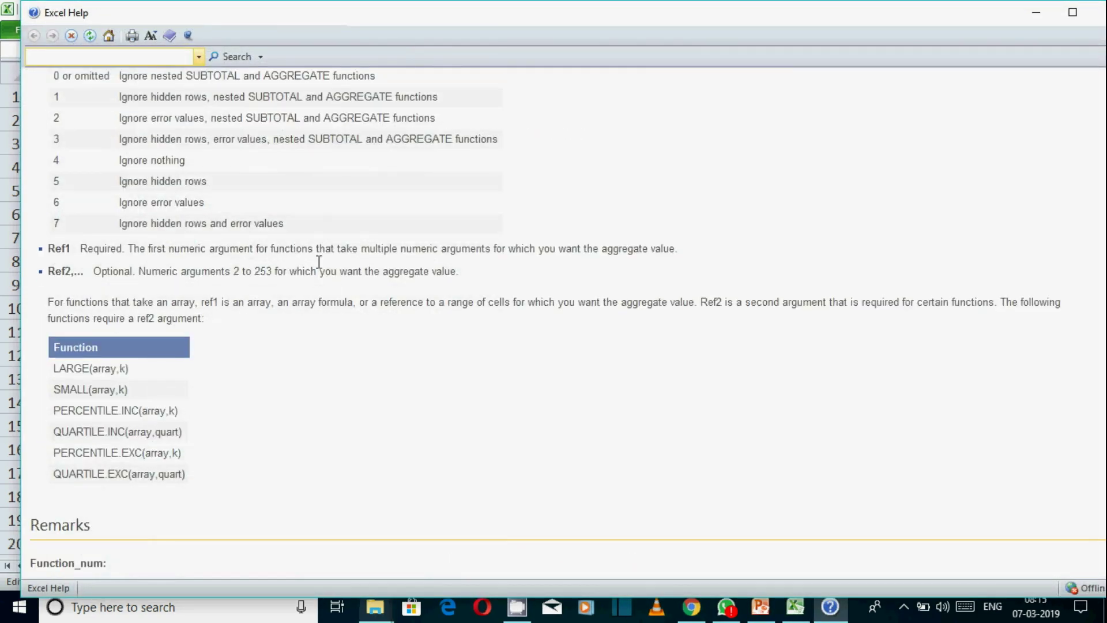
scroll(319, 262, "down", 9)
scroll(249, 239, "up", 8)
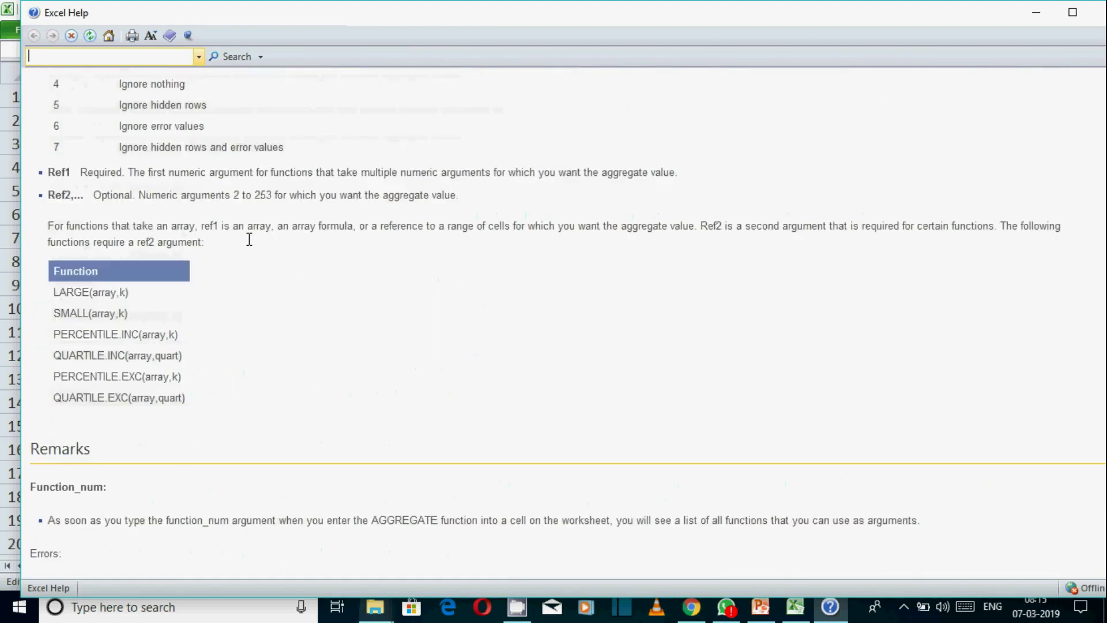
scroll(249, 239, "up", 6)
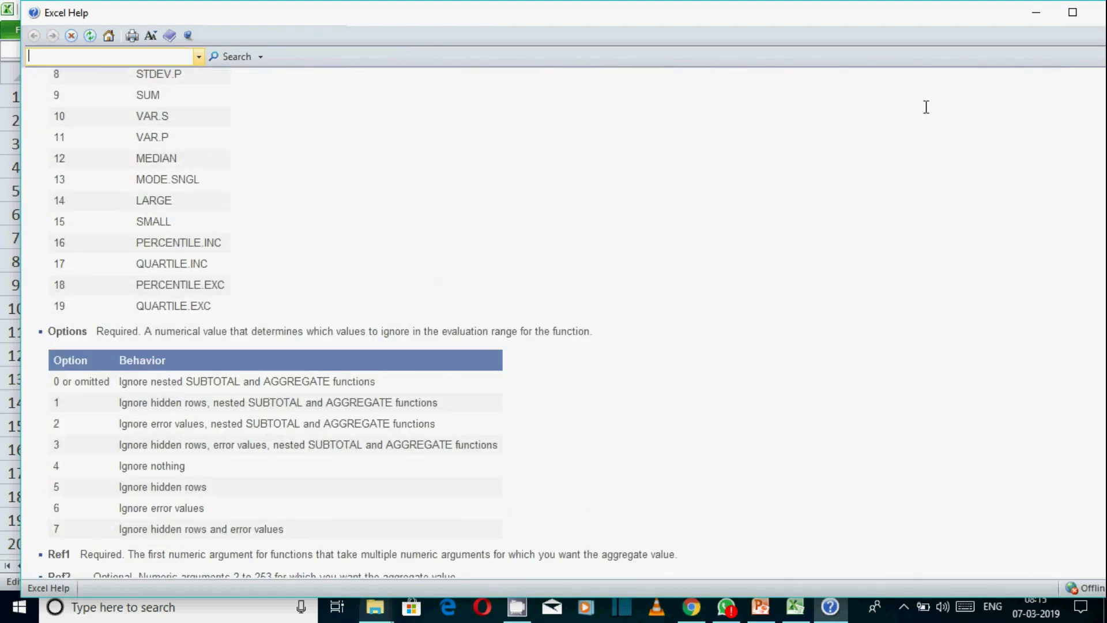
left_click(1100, 21)
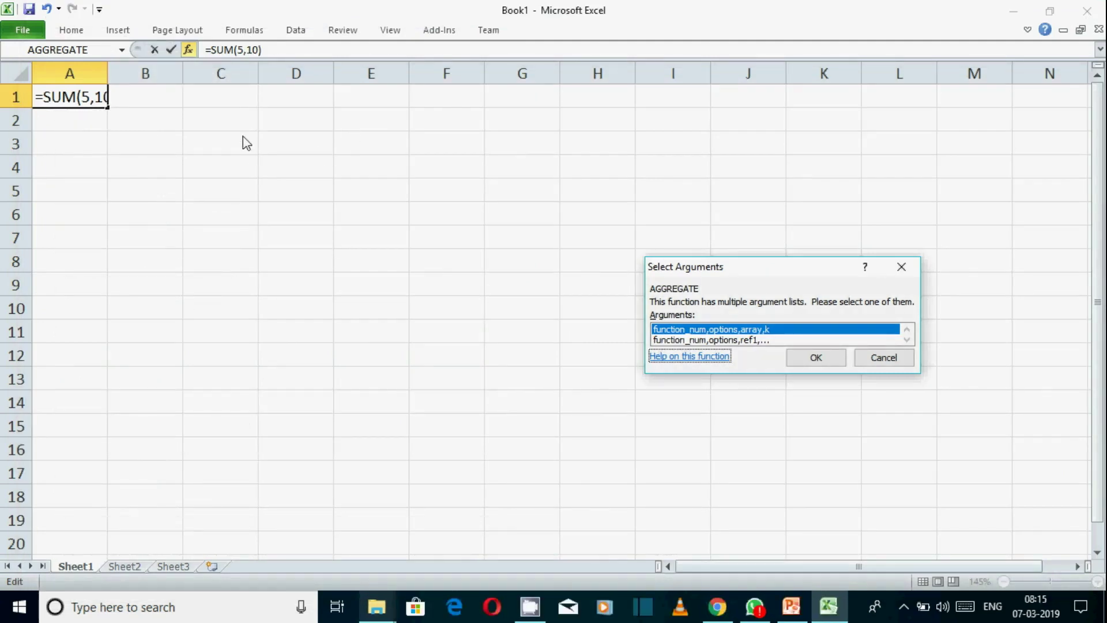
left_click(881, 360)
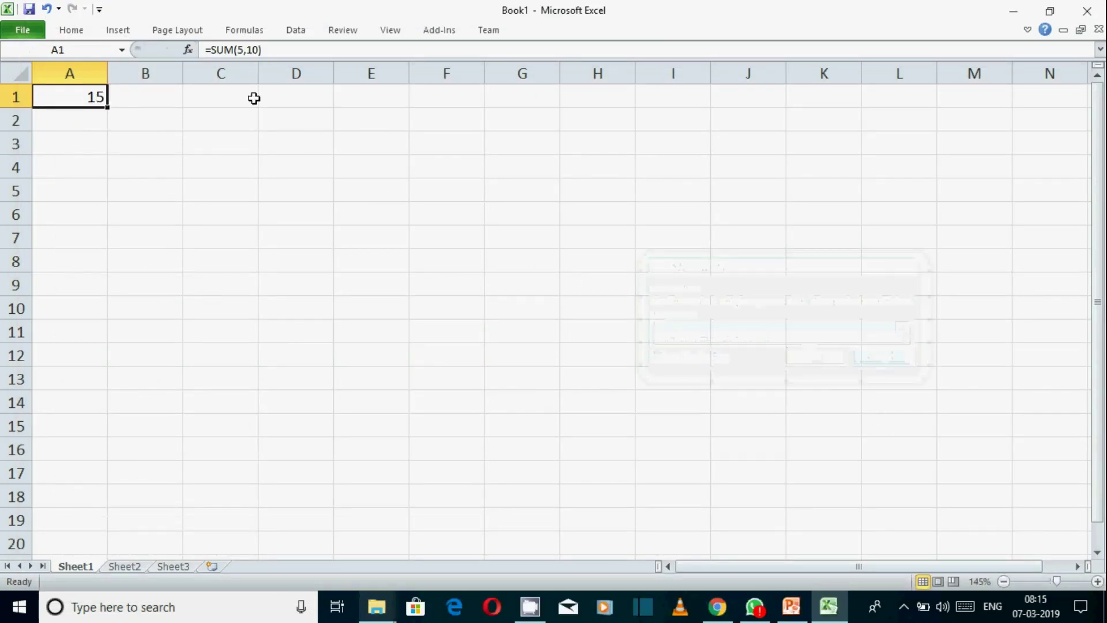
left_click(252, 32)
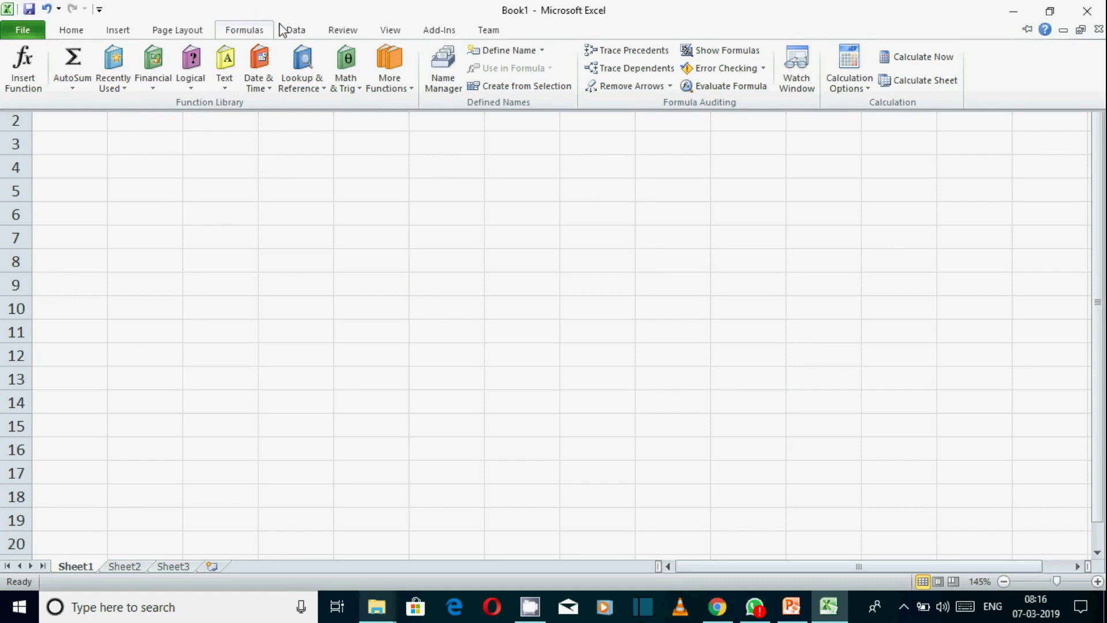
left_click(295, 31)
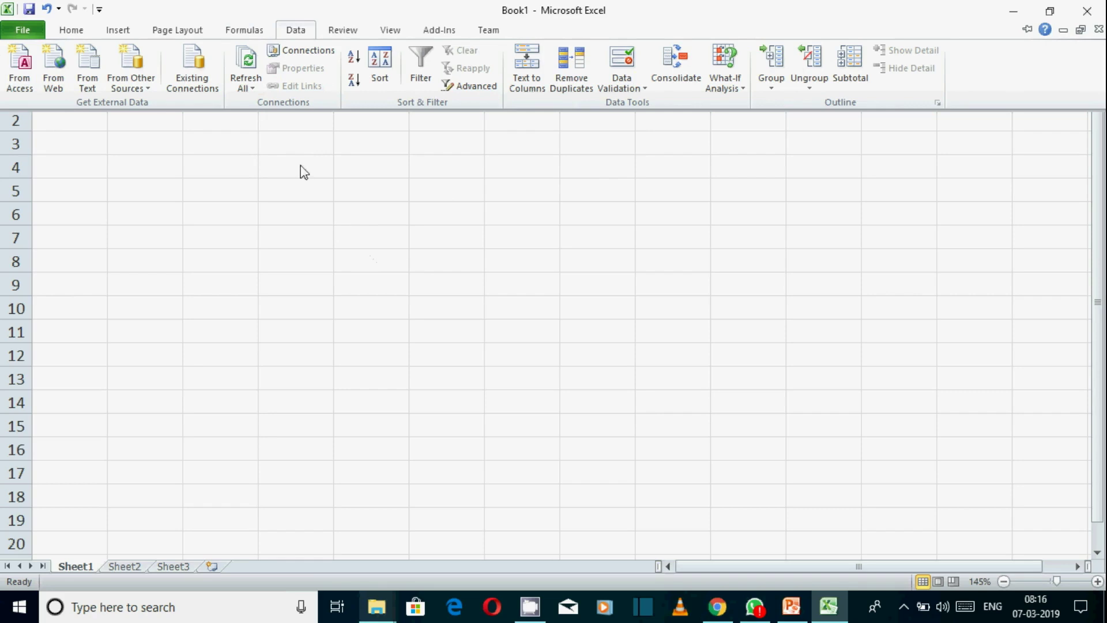
left_click(244, 31)
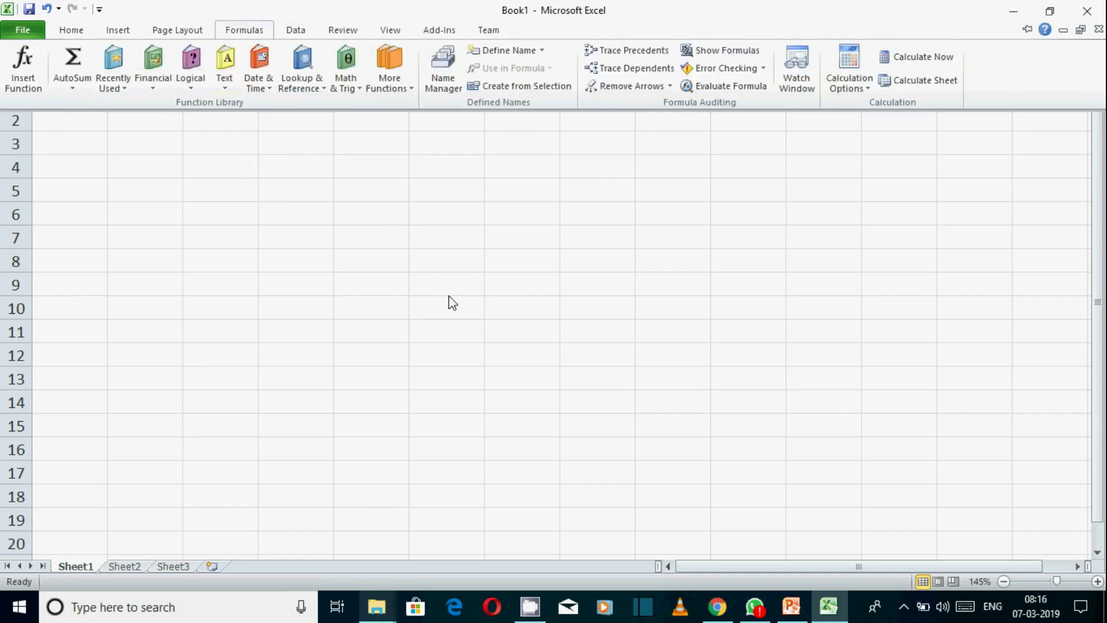